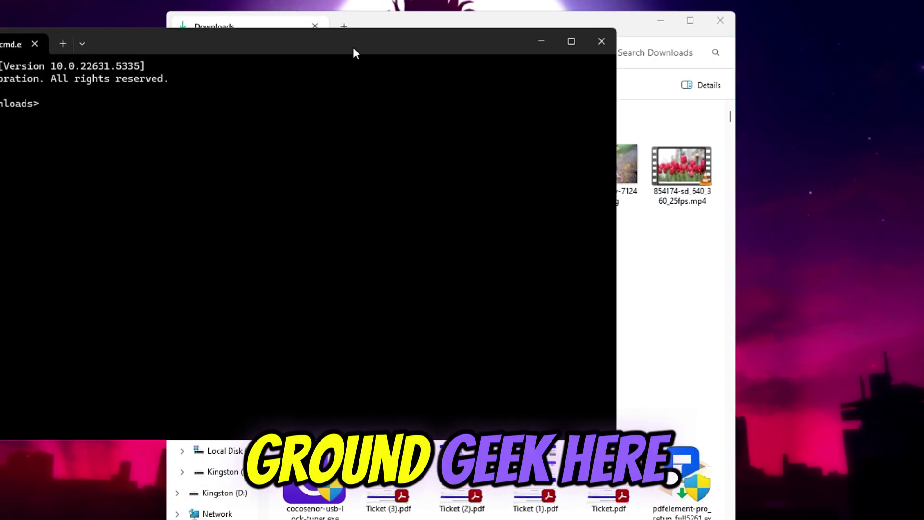
Step: Start the web server on port 49301 and scroll through the served Downloads folder
left_click_drag(353, 47, 643, 164)
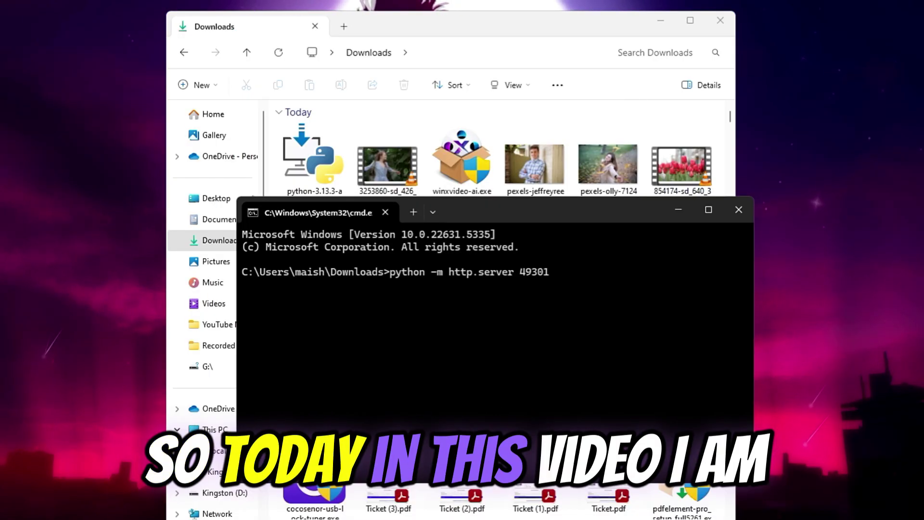
key("Return")
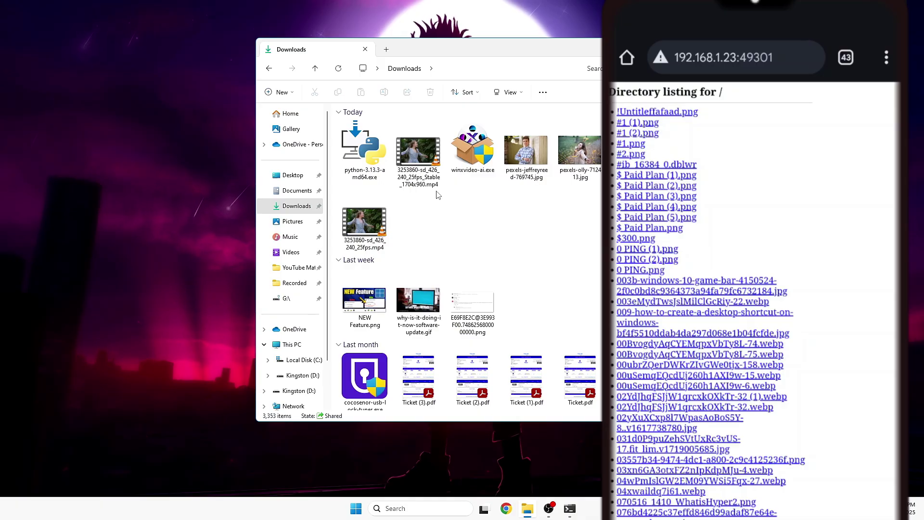
scroll(438, 194, "down", 10)
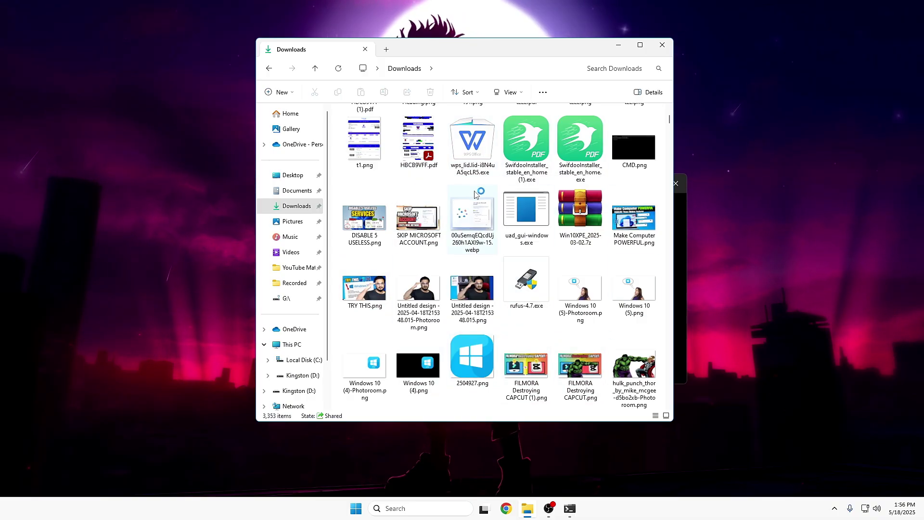
scroll(486, 200, "up", 10)
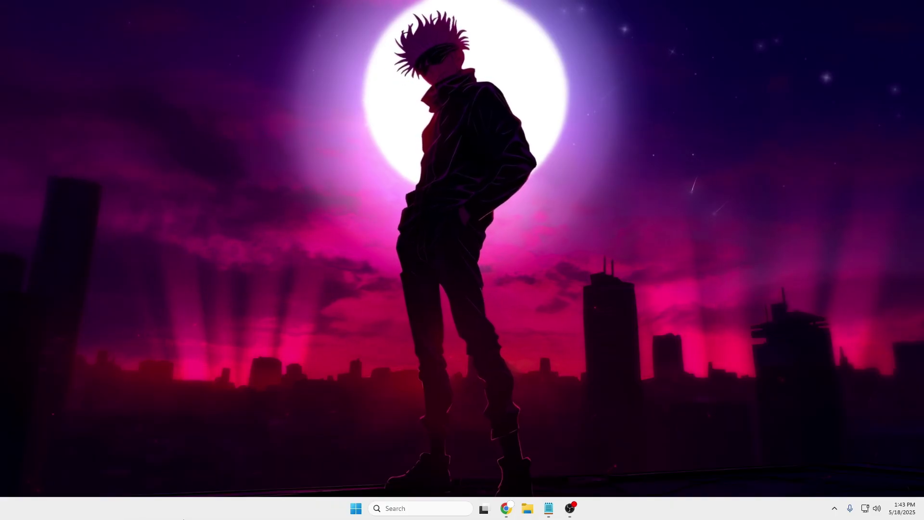
Step: Search Google for 'python download' and open the downloaded Python 3.13.3 installer
mouse_move(509, 505)
left_click(538, 462)
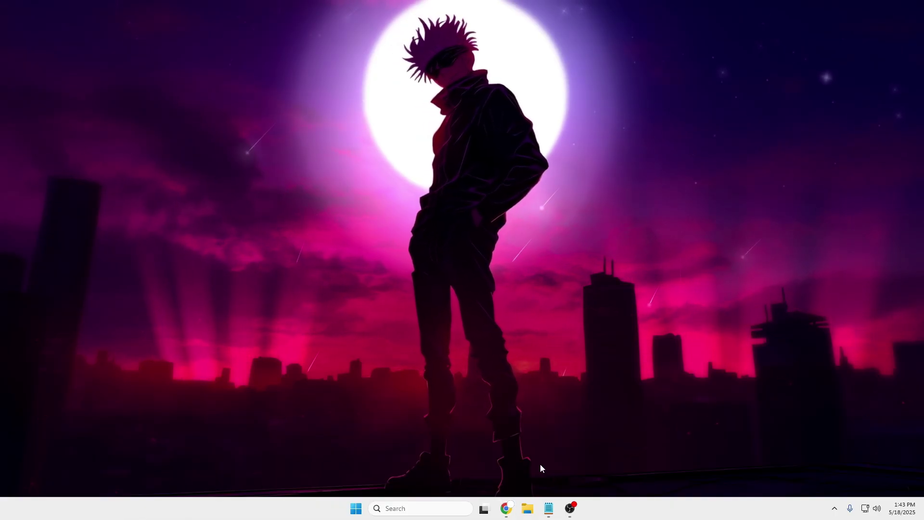
type("p")
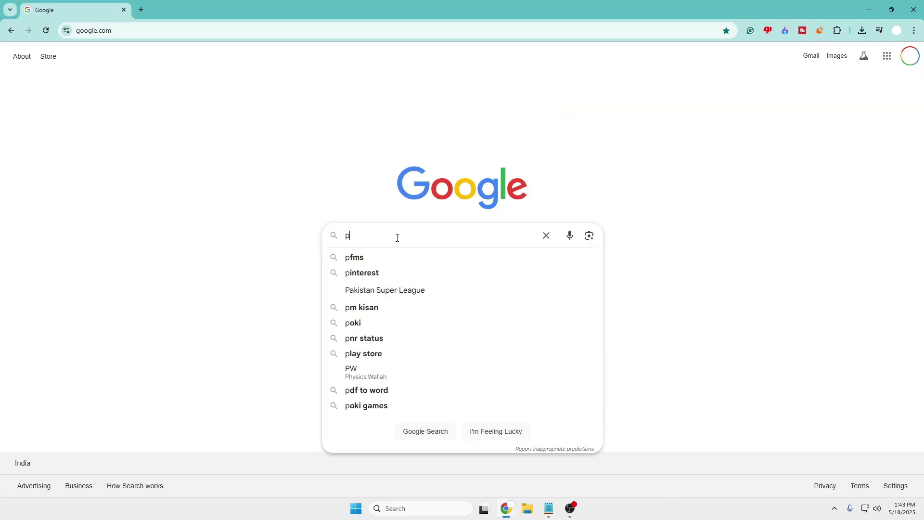
type("ython download")
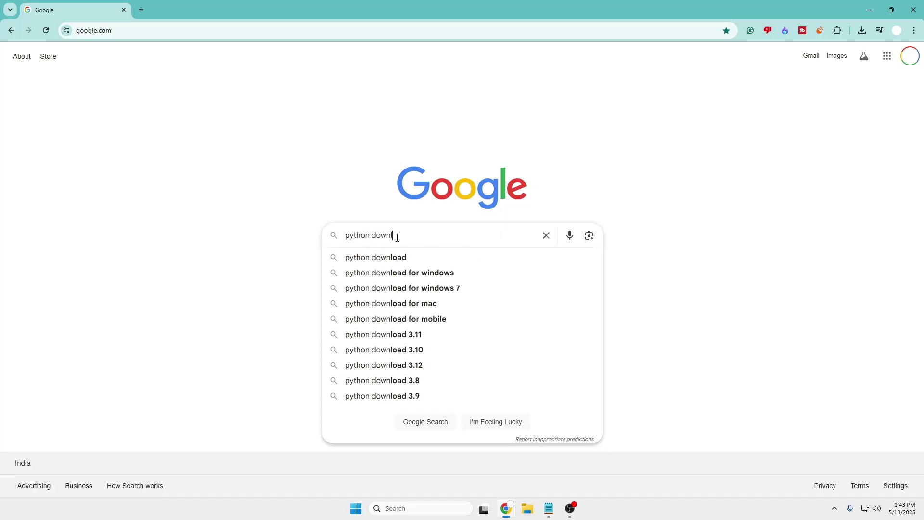
key("Return")
key("ctrl+plus")
key("ctrl+plus")
key("ctrl+plus")
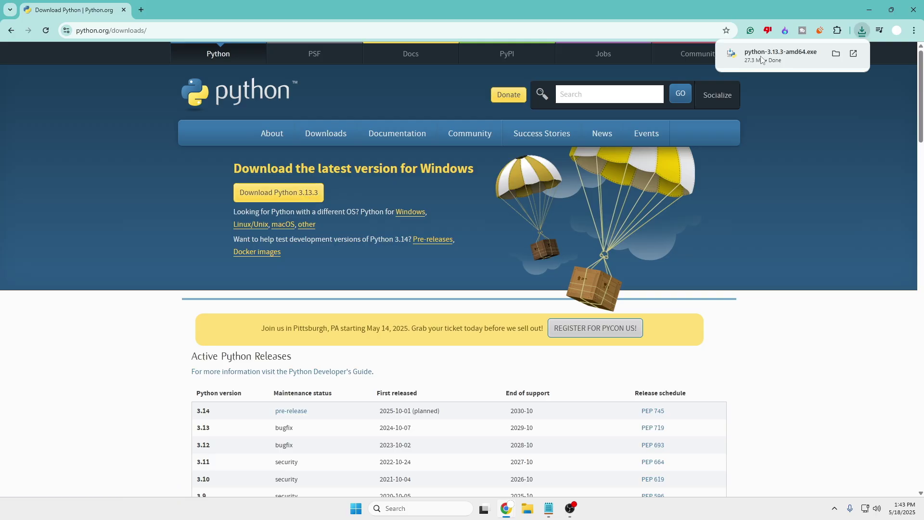
left_click(760, 55)
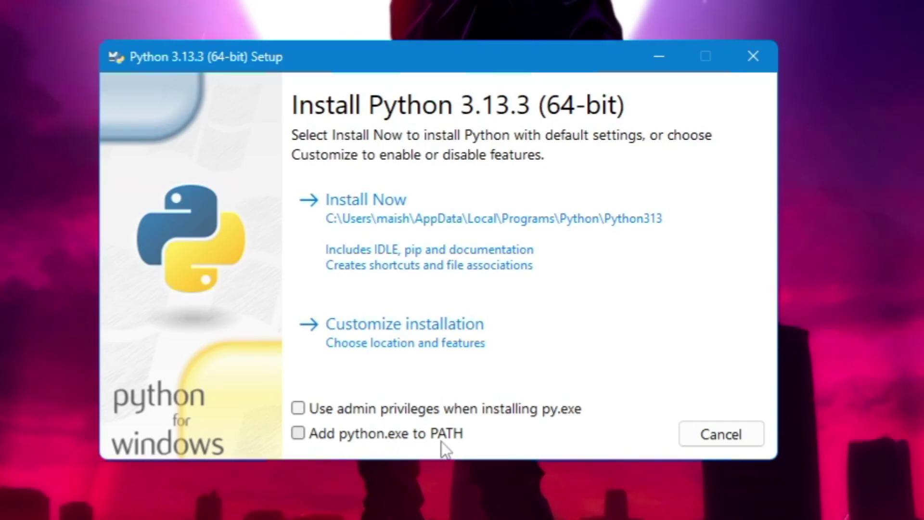
Step: Install Python 3.13.3 with python.exe added to PATH and admin privileges for py.exe
left_click(298, 433)
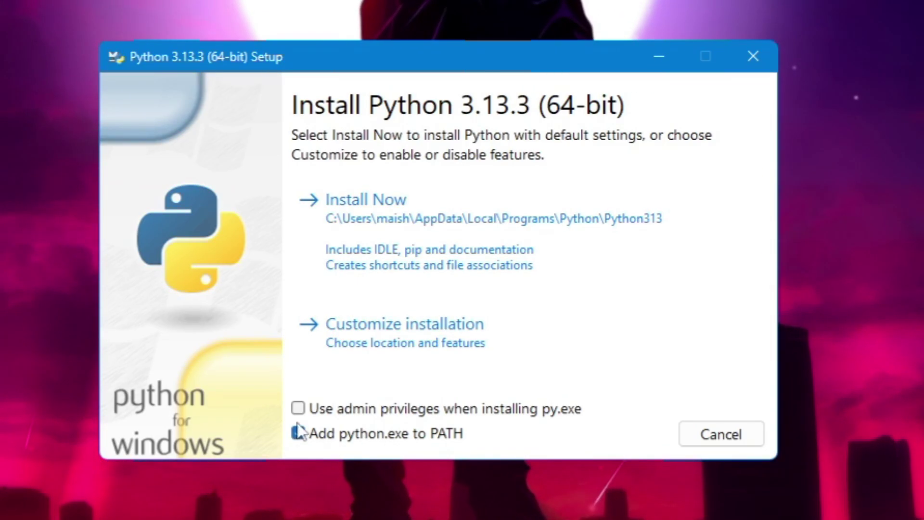
left_click(298, 408)
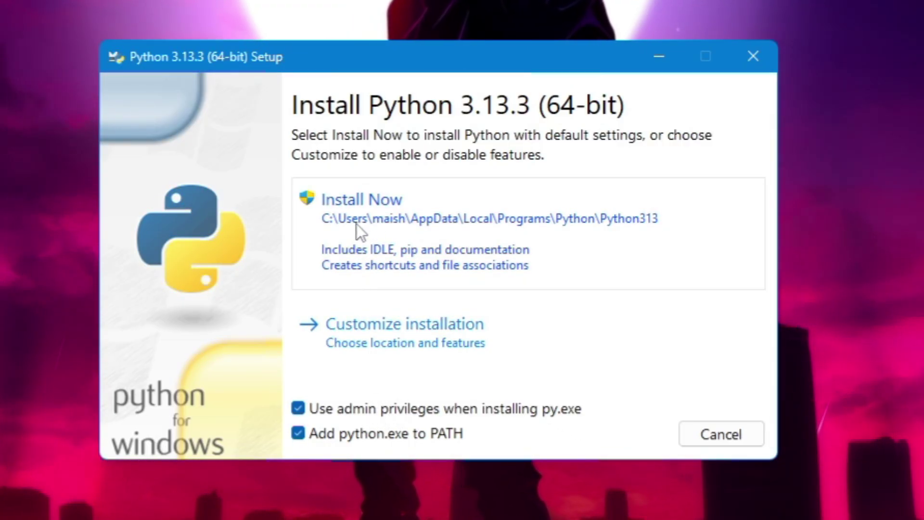
left_click(406, 220)
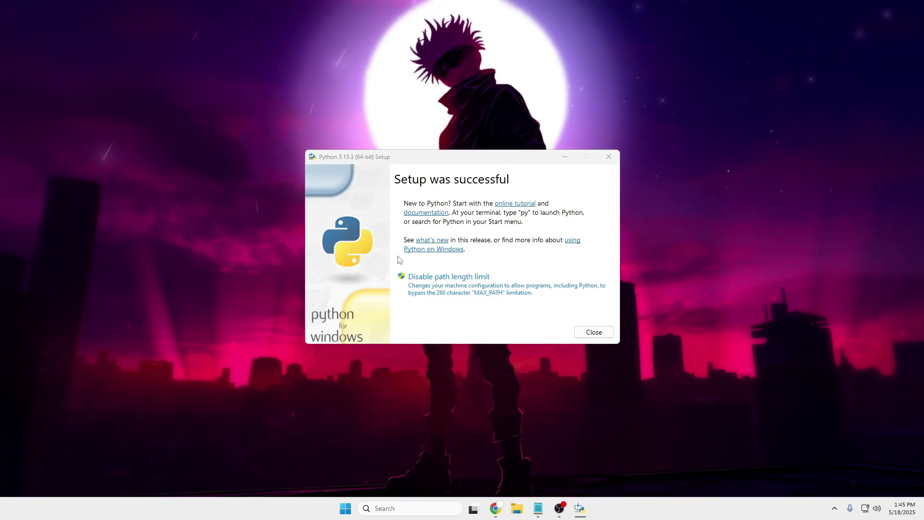
Step: Close the finished Python setup and launch Command Prompt as administrator
left_click(600, 333)
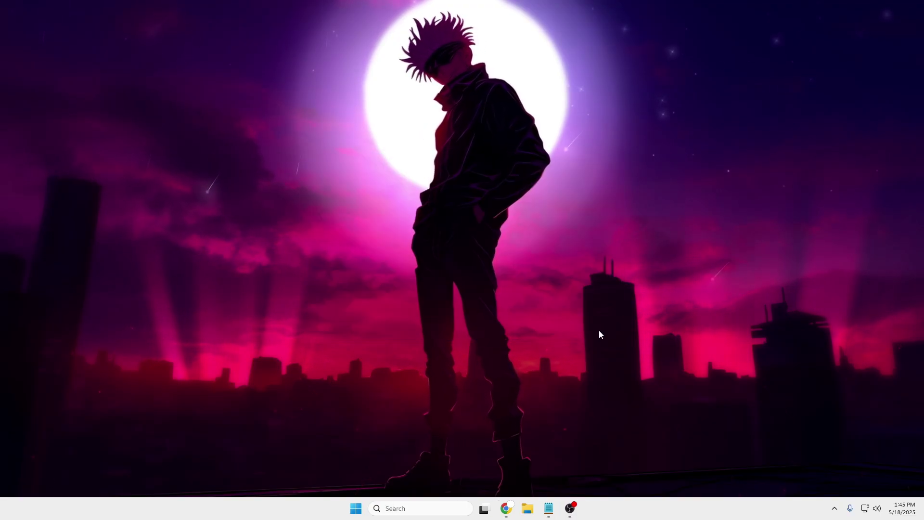
left_click(424, 501)
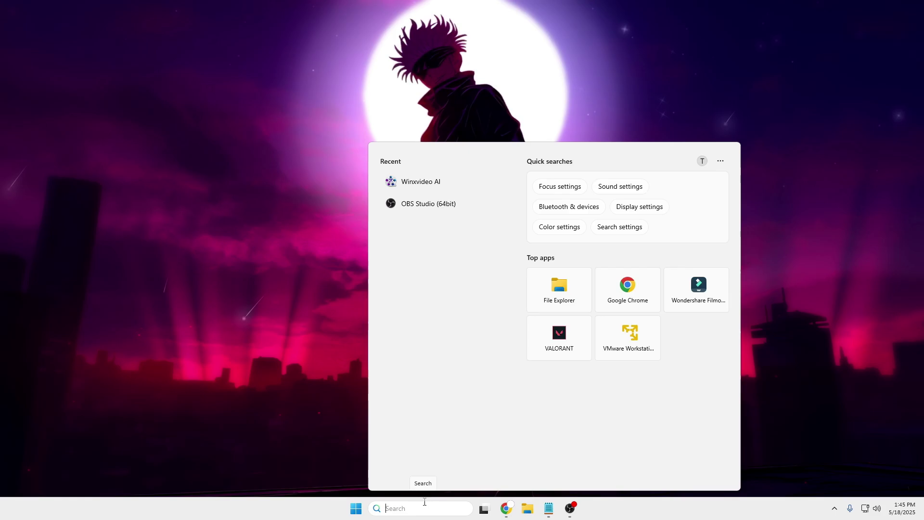
type("cmd")
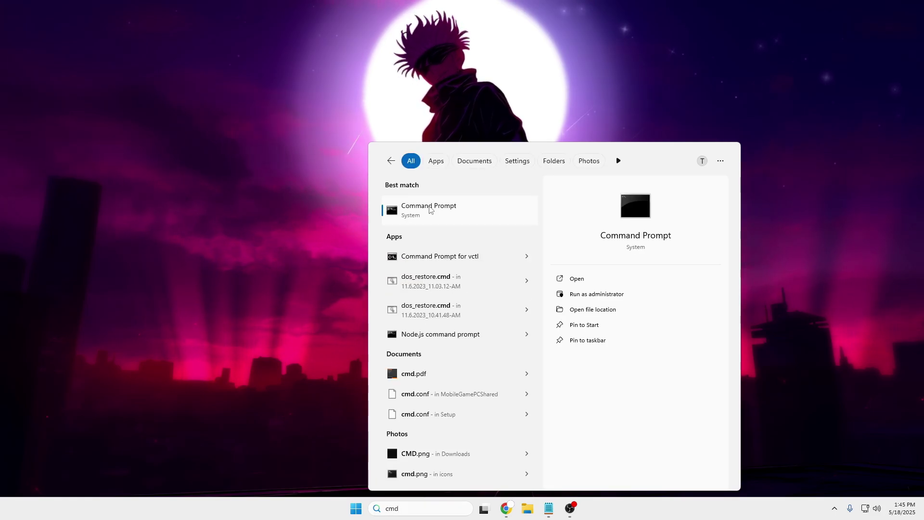
right_click(427, 206)
left_click(457, 221)
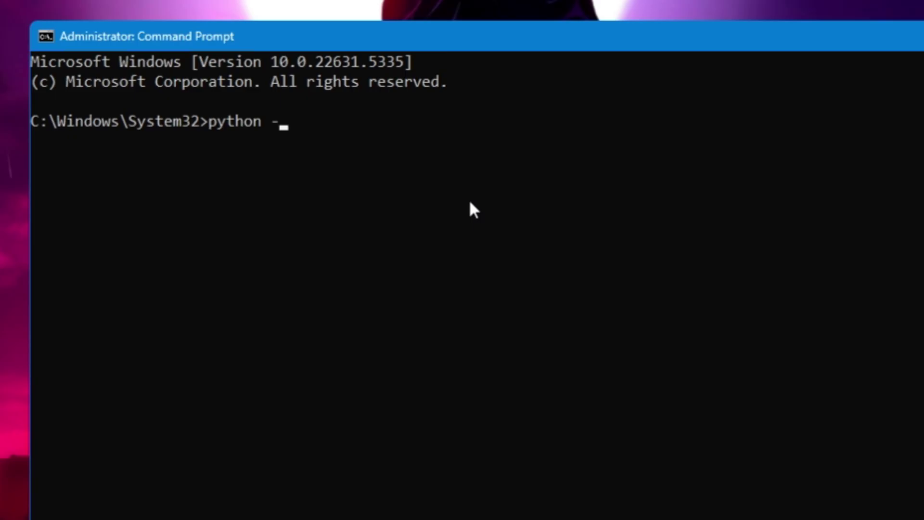
Step: Run python --version to confirm Python 3.13.3, then close the window
type("rsion")
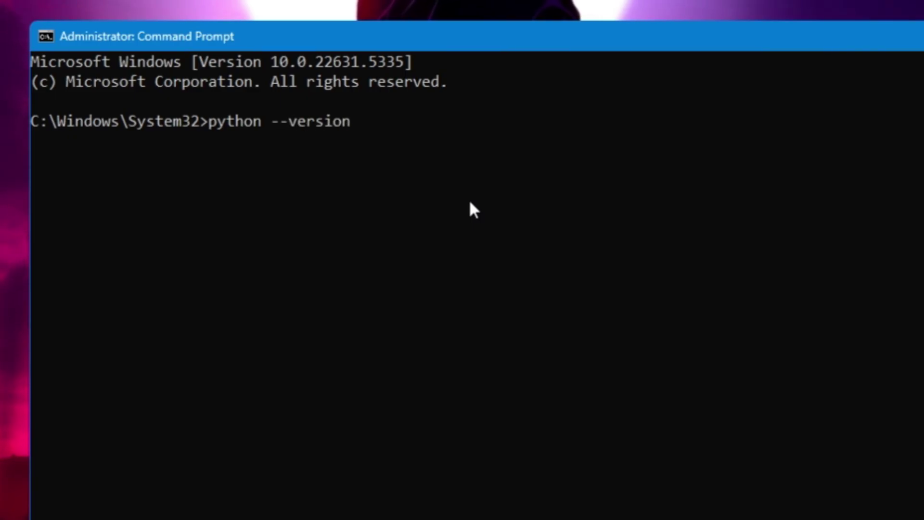
key("Return")
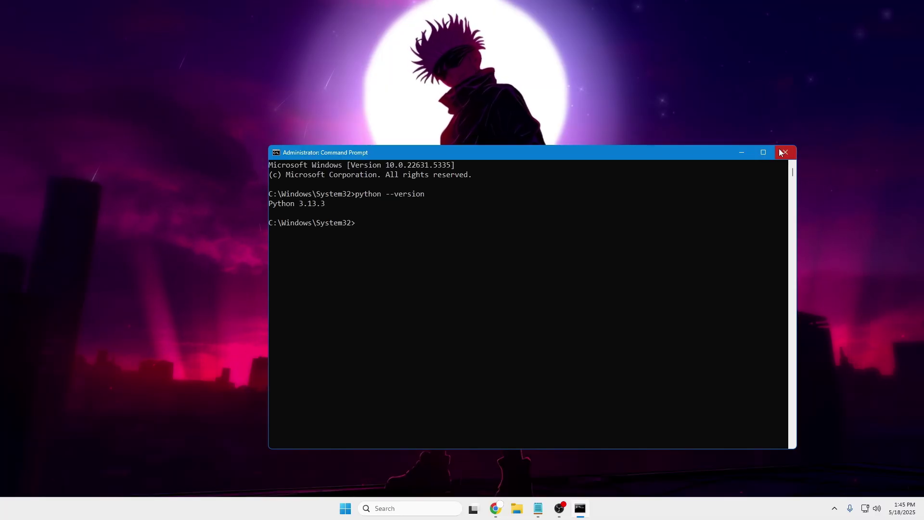
left_click(784, 152)
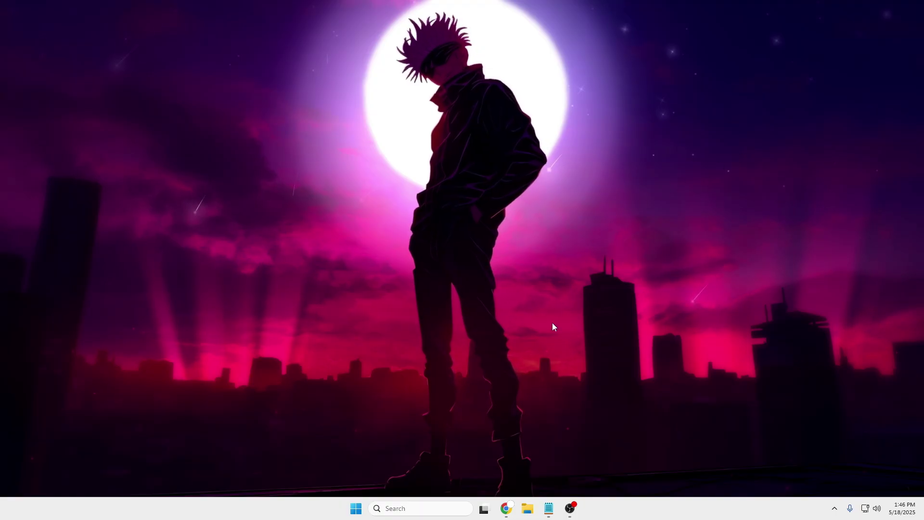
Step: Browse Downloads, Documents, This PC, Kingston (D:) and the MODWIN folder on Local Disk (C:)
left_click(527, 508)
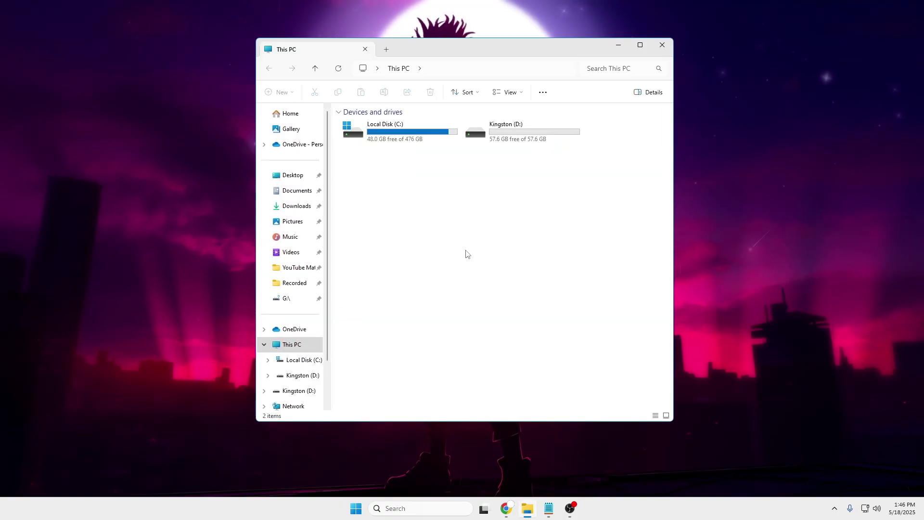
left_click(296, 205)
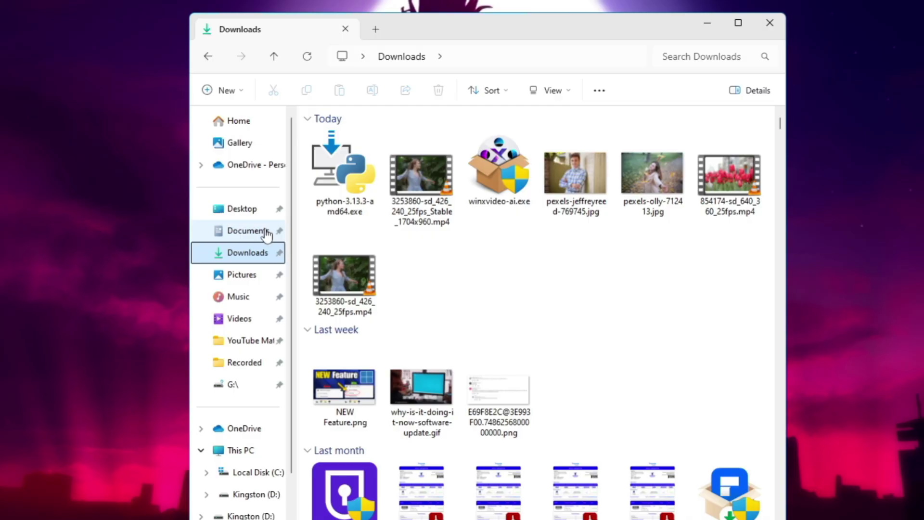
left_click(267, 233)
left_click(255, 254)
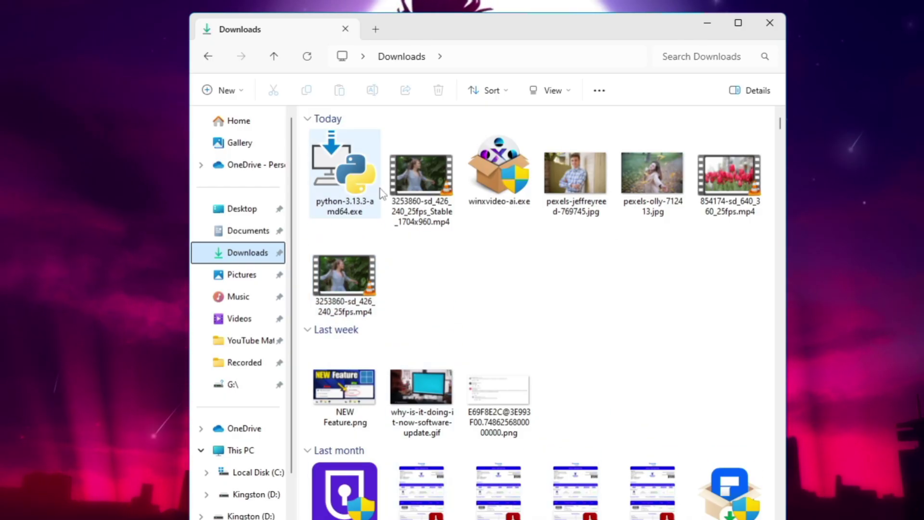
left_click(248, 453)
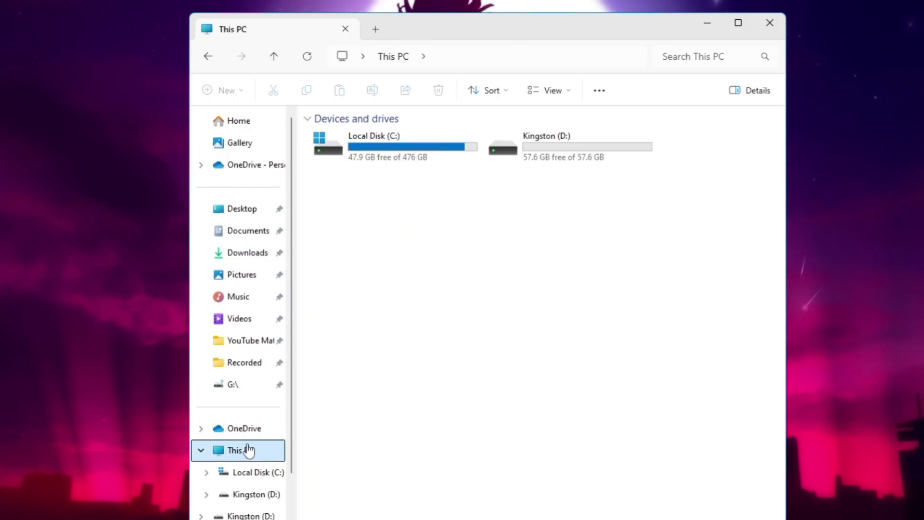
left_click(581, 163)
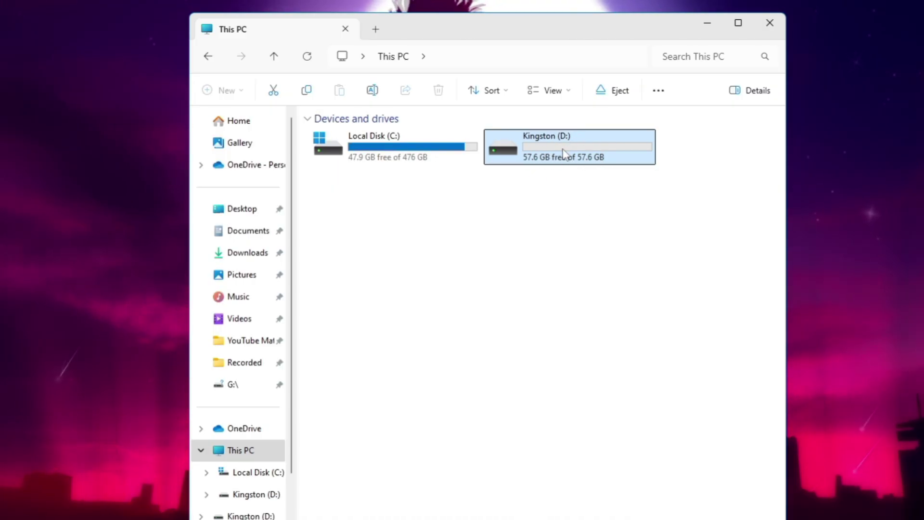
double_click(422, 149)
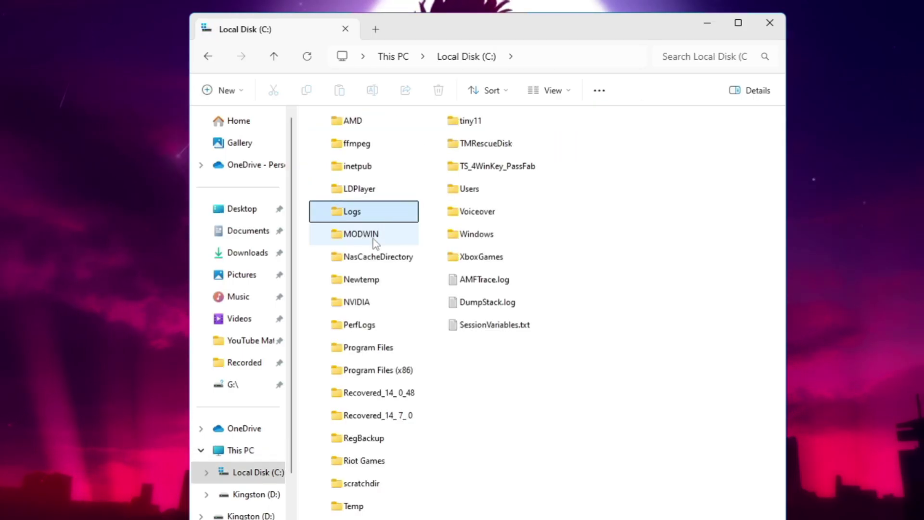
left_click(374, 239)
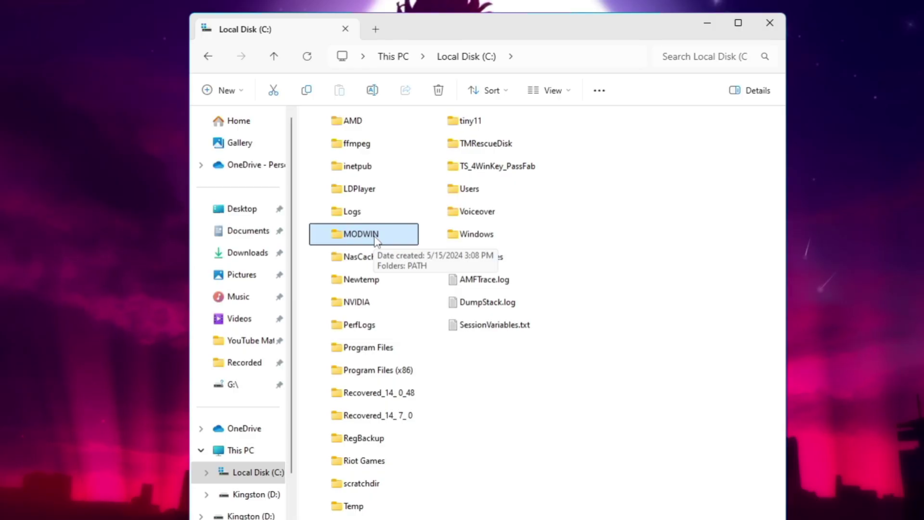
Step: Look through Documents, Pictures, Music and Videos, ending back in Downloads
left_click(248, 255)
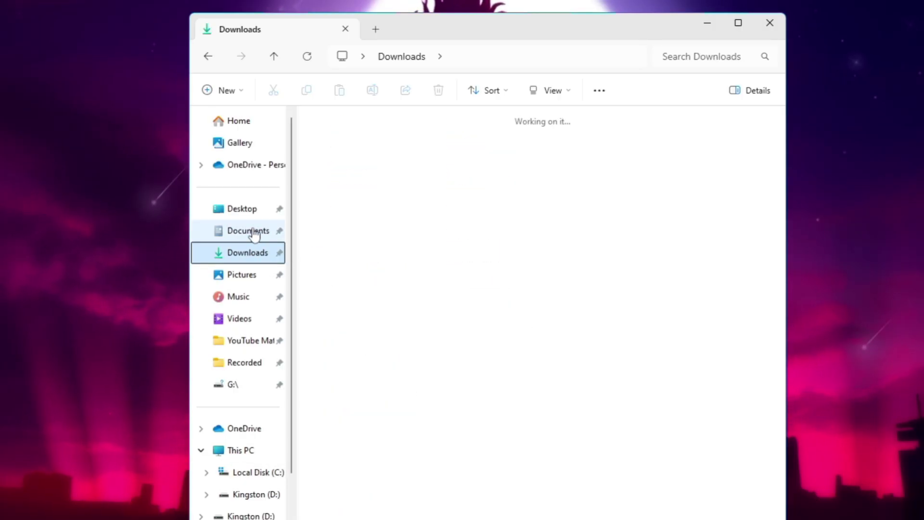
left_click(249, 232)
left_click(247, 277)
left_click(246, 297)
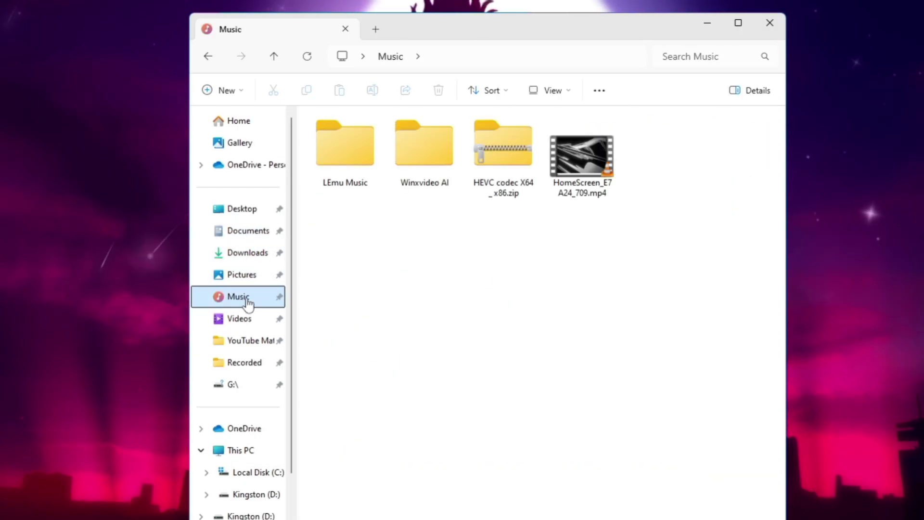
left_click(243, 320)
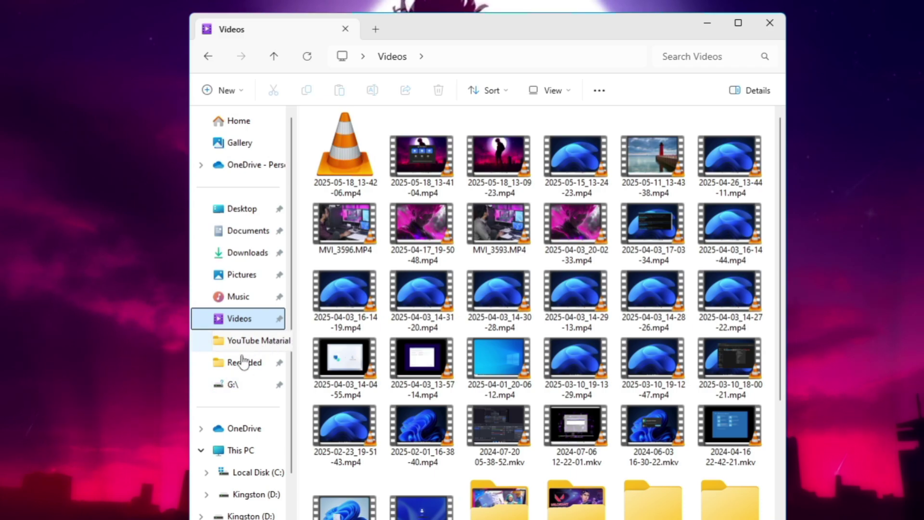
left_click(254, 256)
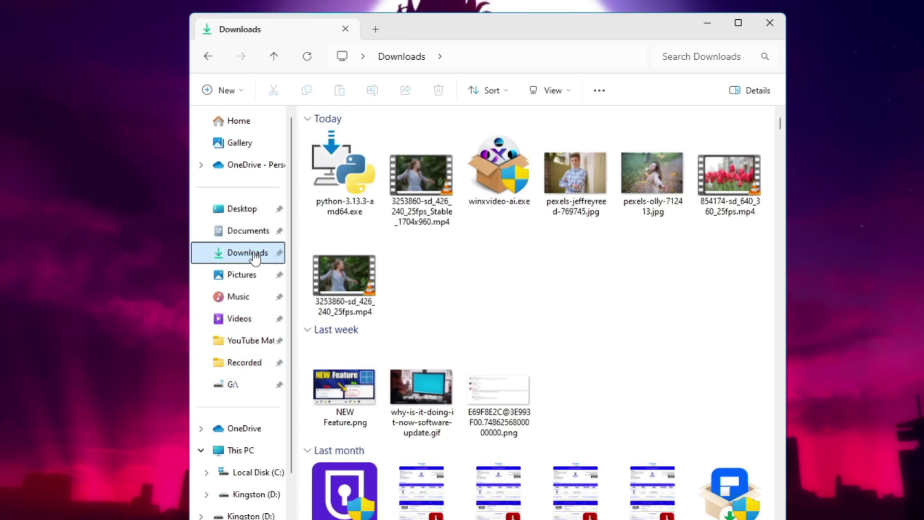
Step: Open a command prompt in Downloads by entering cmd in Explorer's address bar
left_click(523, 57)
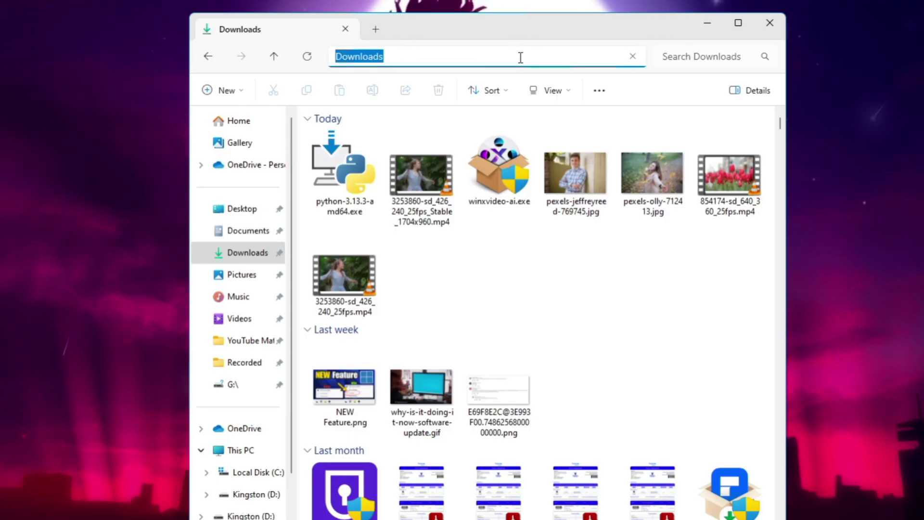
type("cmd")
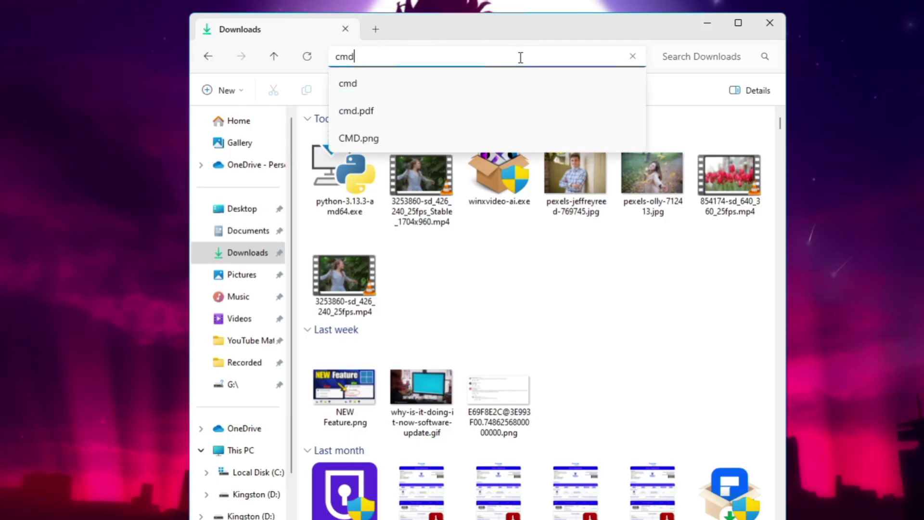
key("Return")
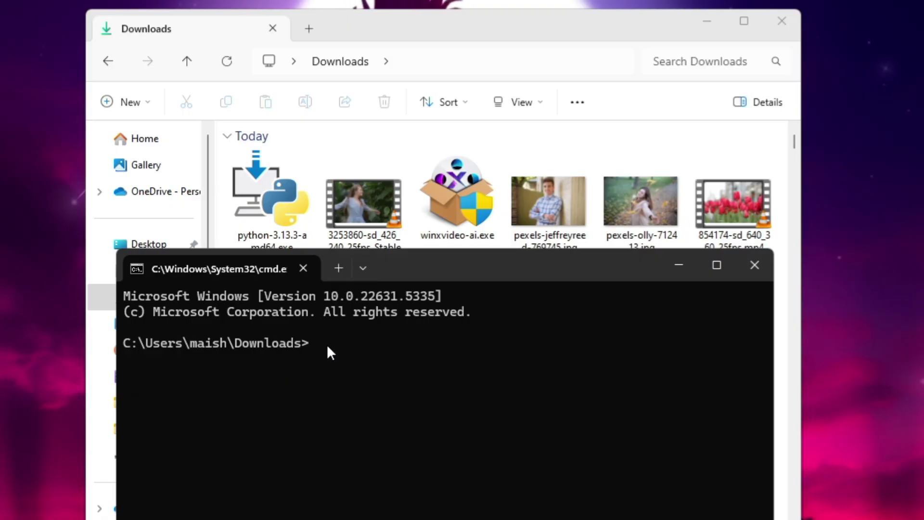
Step: Run python -m http.server 49301, then close the failed prompt and Explorer
type("python -")
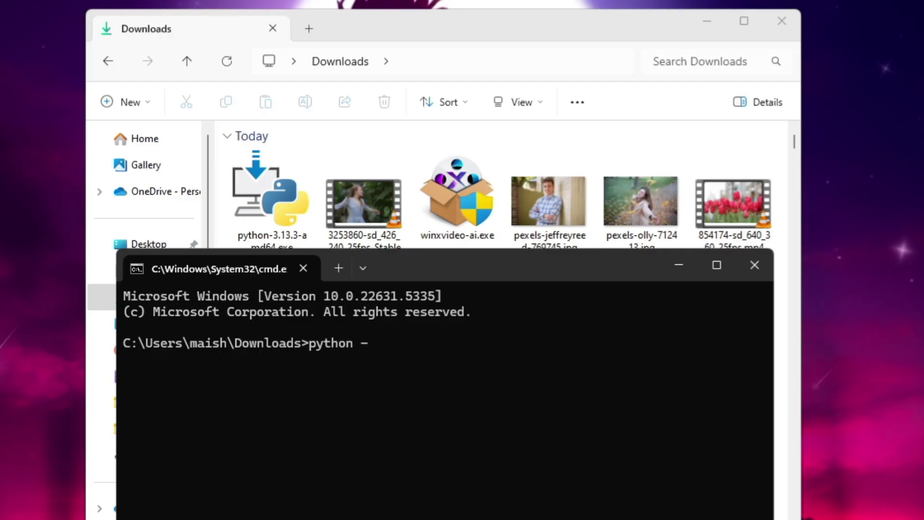
type("m h")
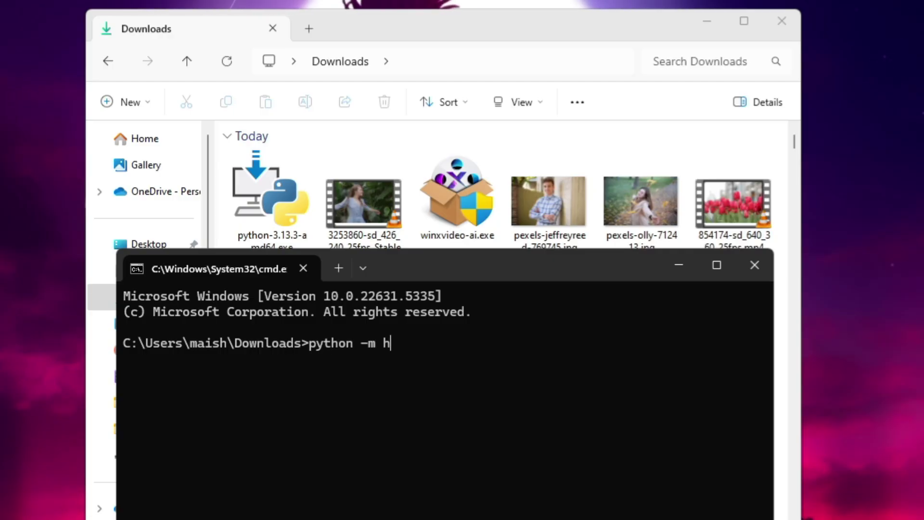
type("ttp.")
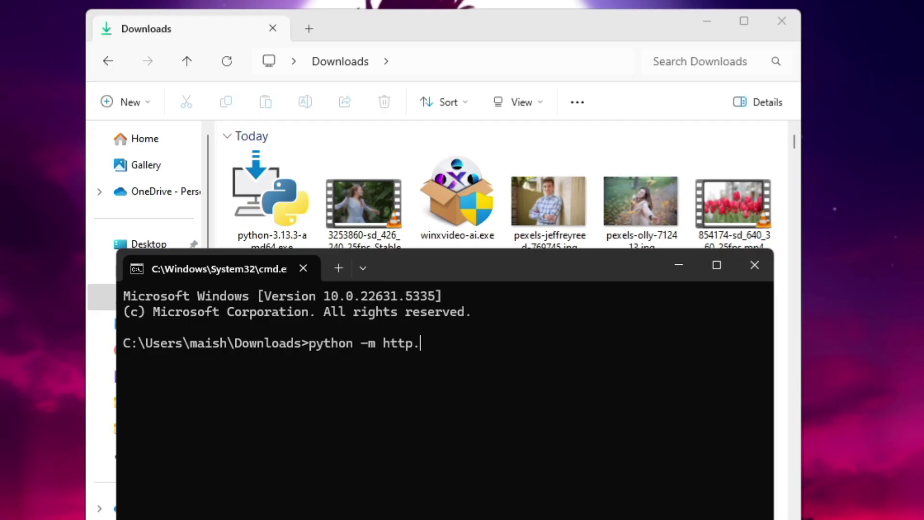
type("server 49301")
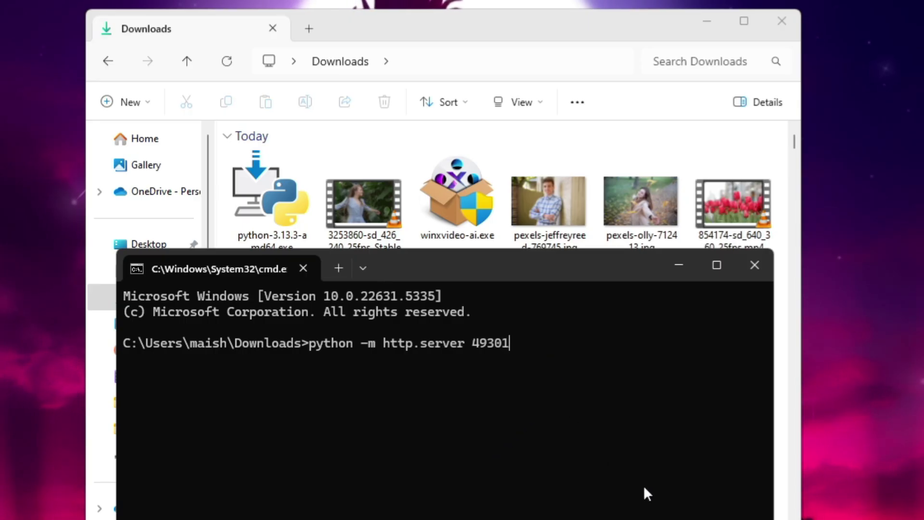
key("Return")
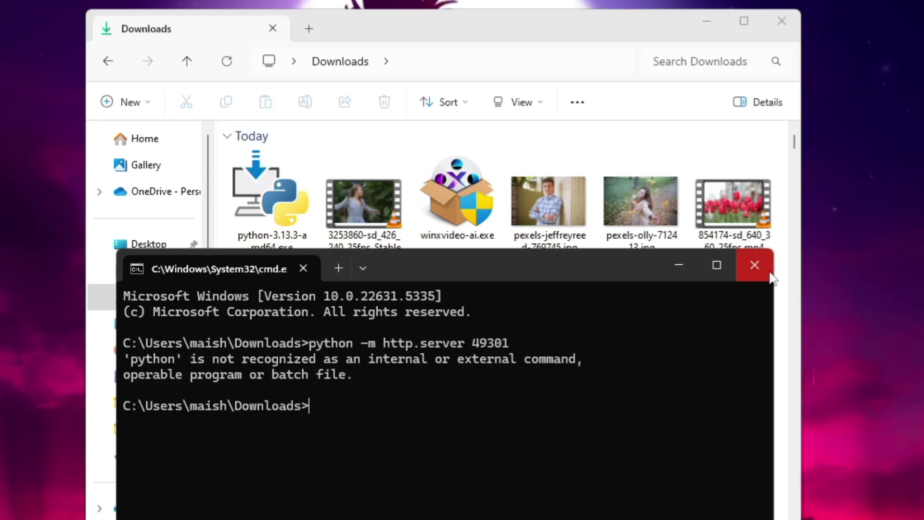
left_click(754, 265)
left_click(789, 23)
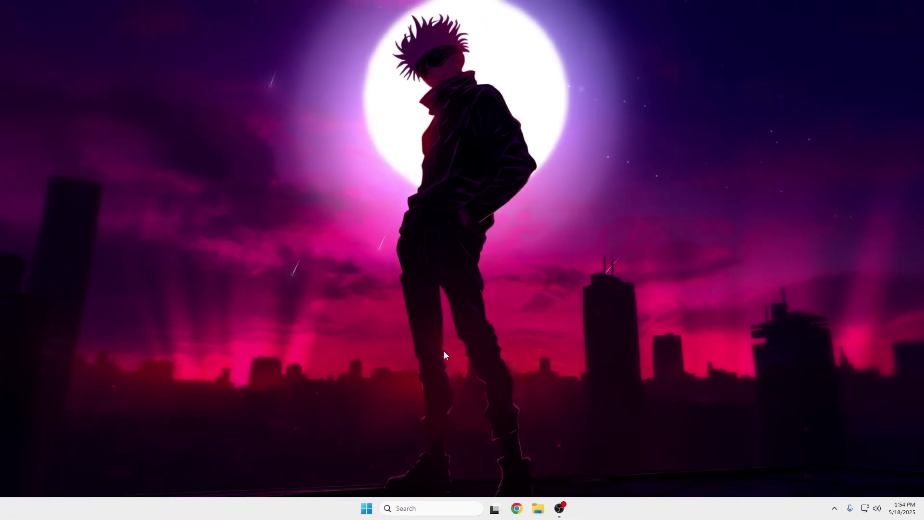
Step: Reopen File Explorer on Downloads and launch cmd from its address bar
left_click(539, 508)
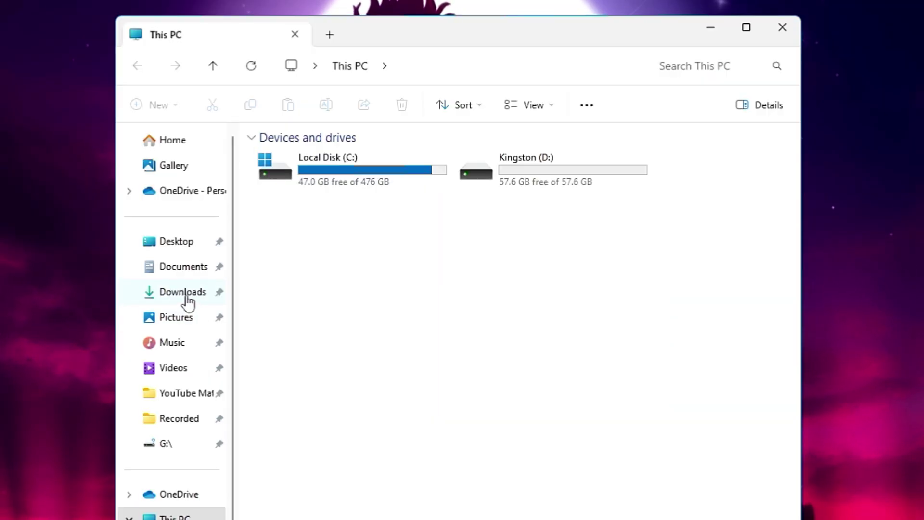
left_click(188, 300)
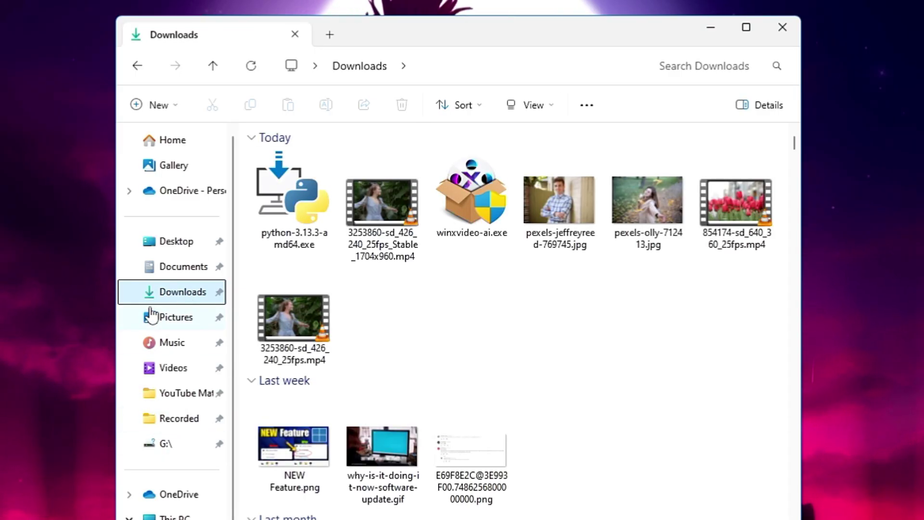
left_click(485, 73)
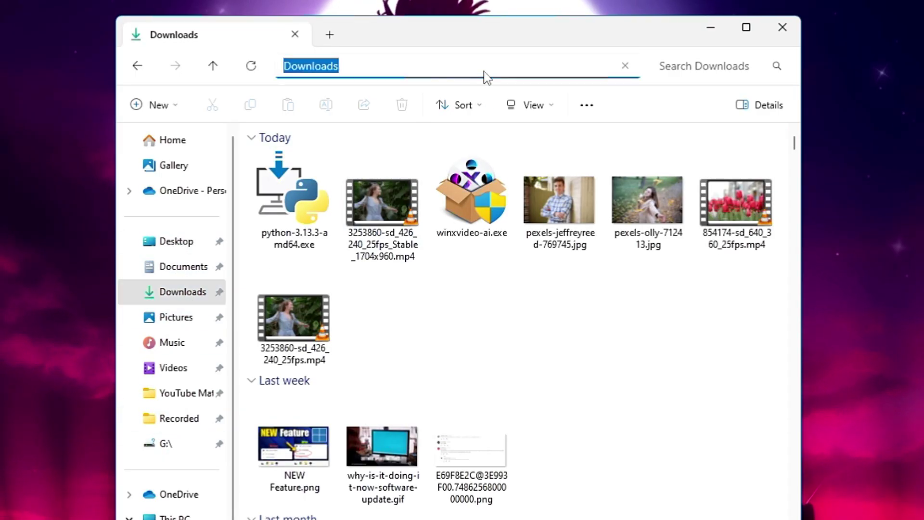
type("cmd")
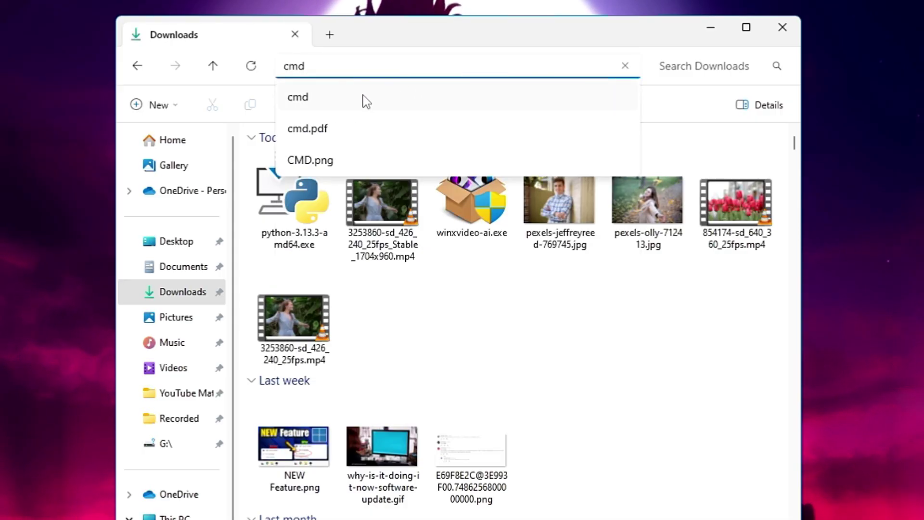
left_click(363, 97)
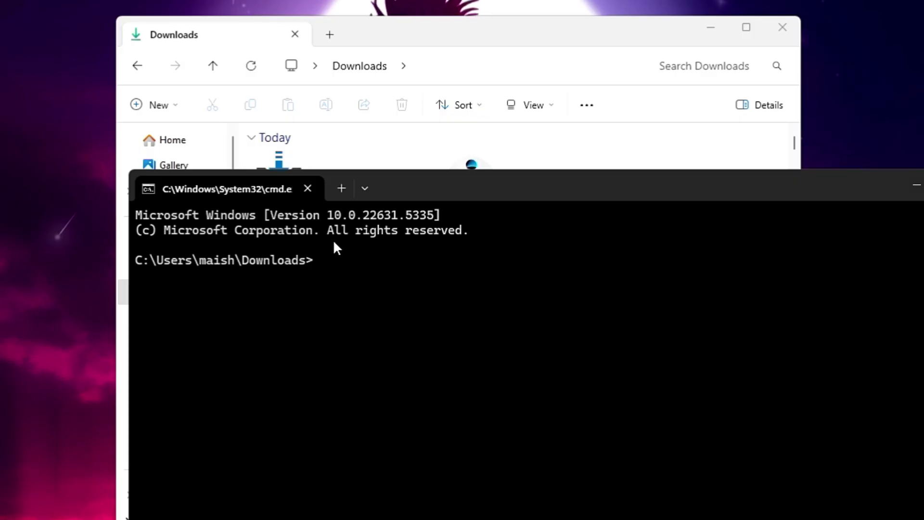
Step: Resize and reposition the prompt, then run python -m http.server 49301
left_click_drag(920, 518, 749, 513)
left_click_drag(444, 186, 516, 256)
type("p")
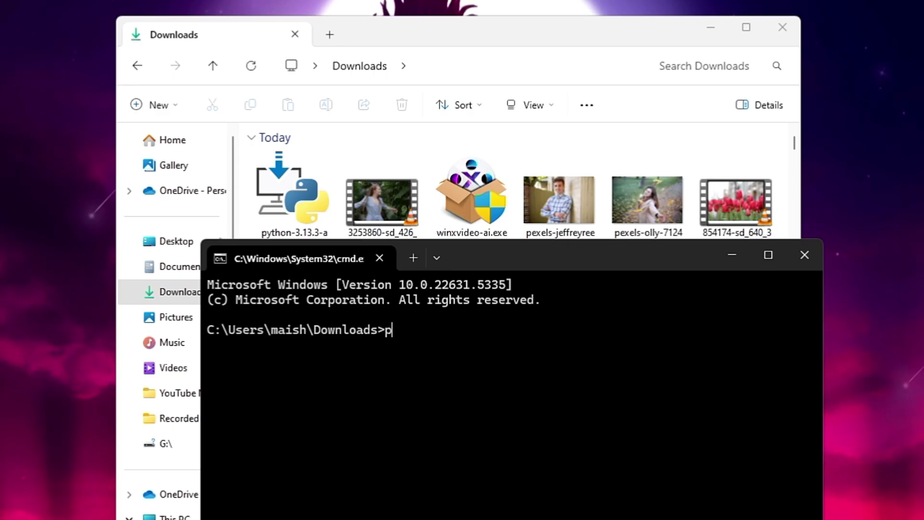
type("ython ")
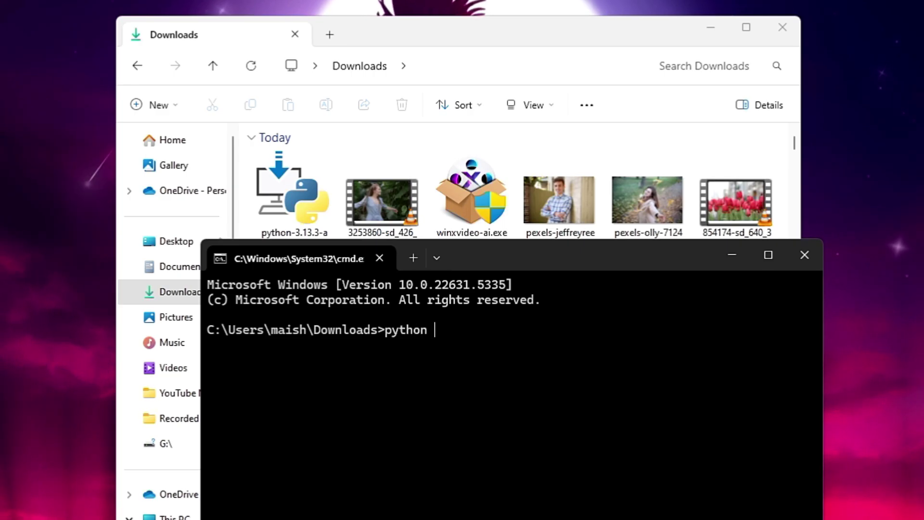
type("-m ")
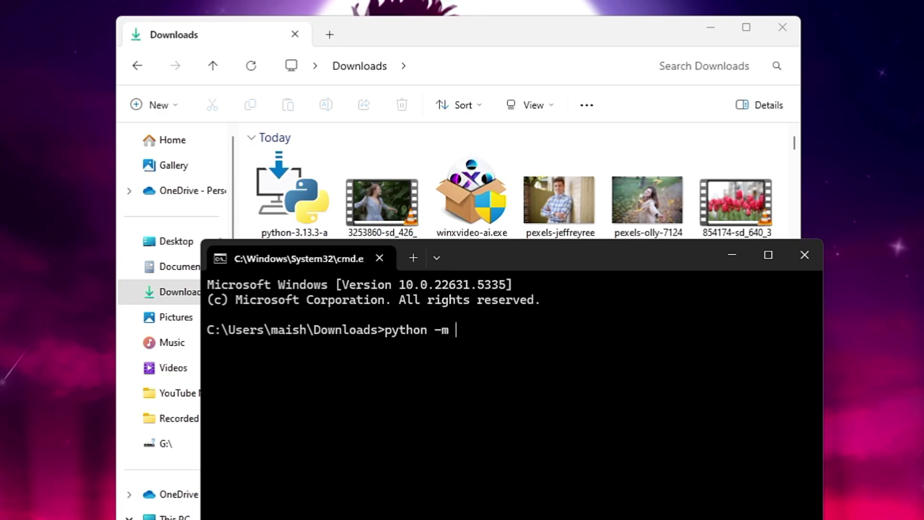
type("http")
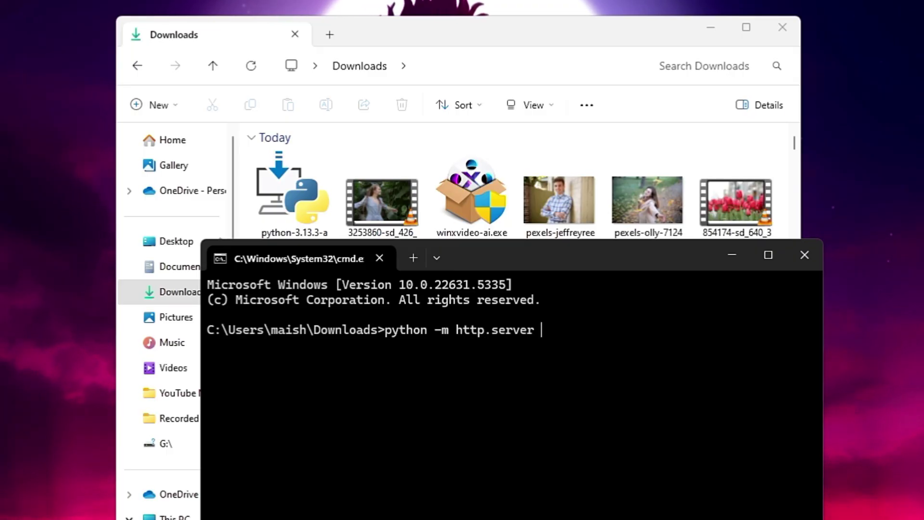
type(".server ")
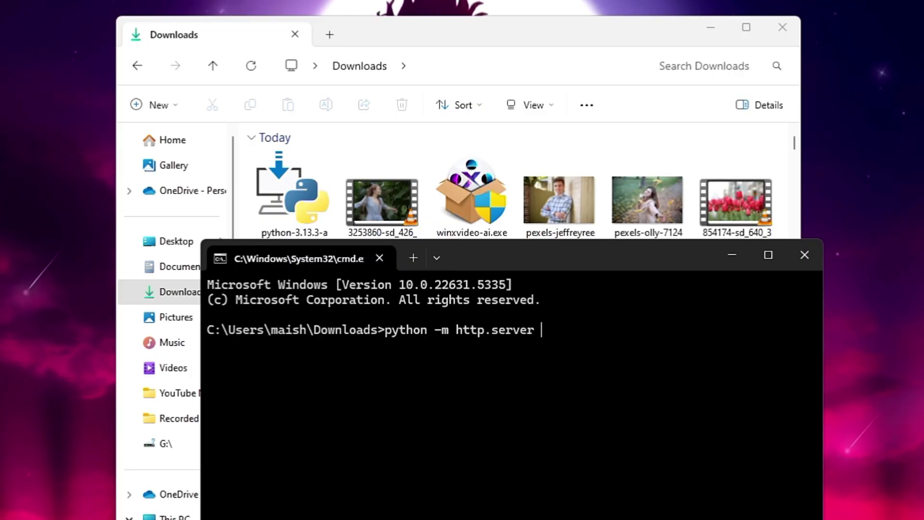
type("493")
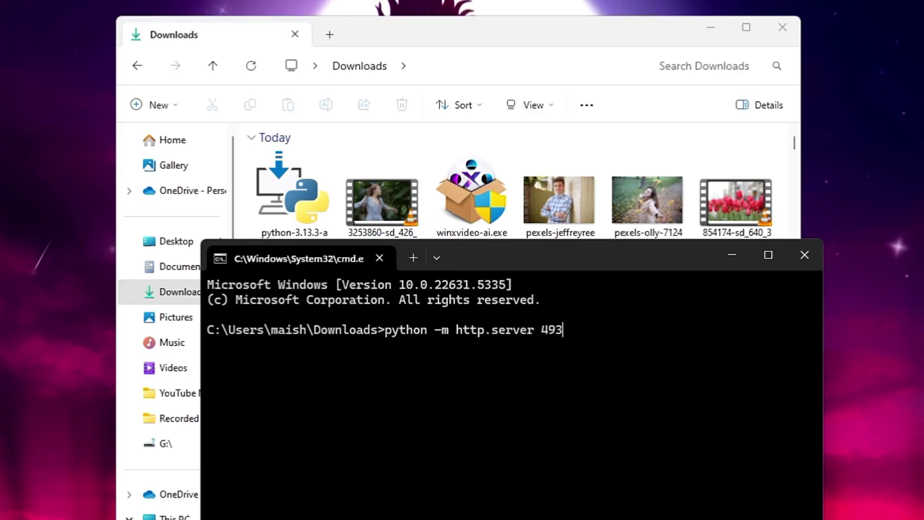
type("01")
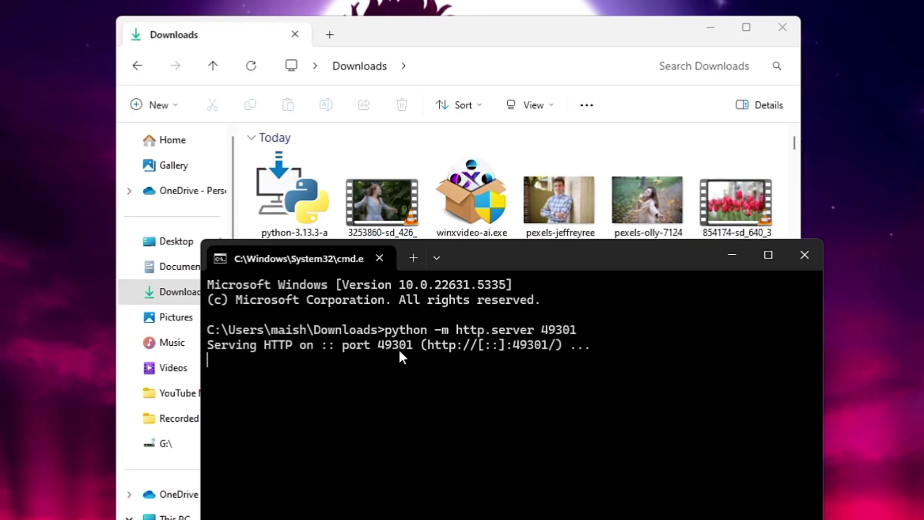
key("alt+Tab")
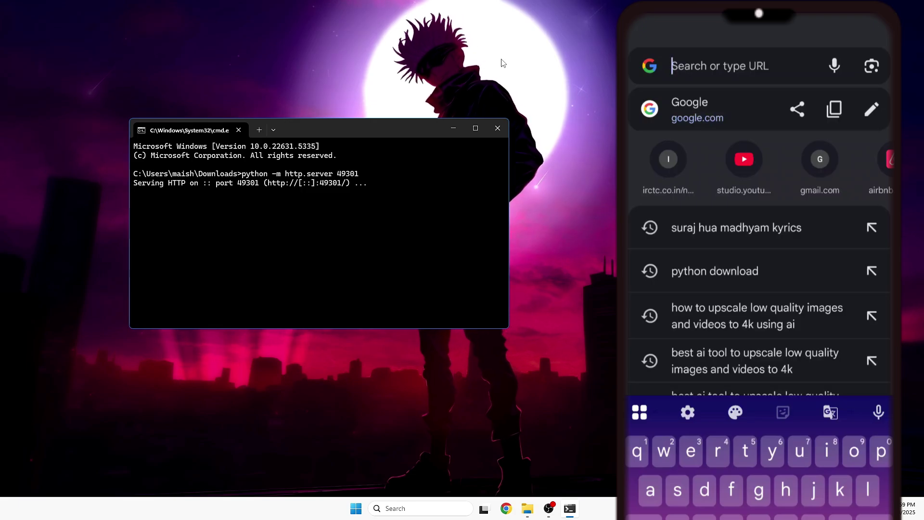
Step: Move the server's Command Prompt window left beside the phone mirror
left_click_drag(327, 133, 313, 137)
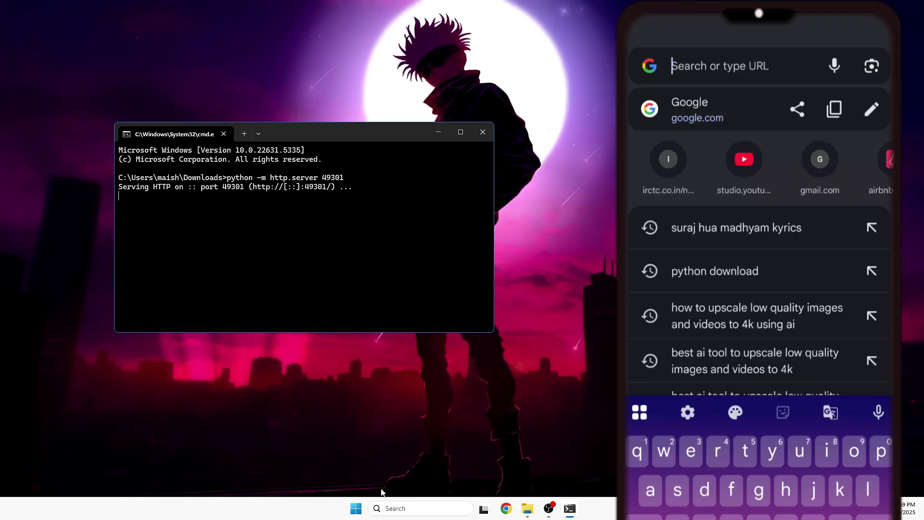
Step: Open a new Command Prompt and run ipconfig
left_click(394, 508)
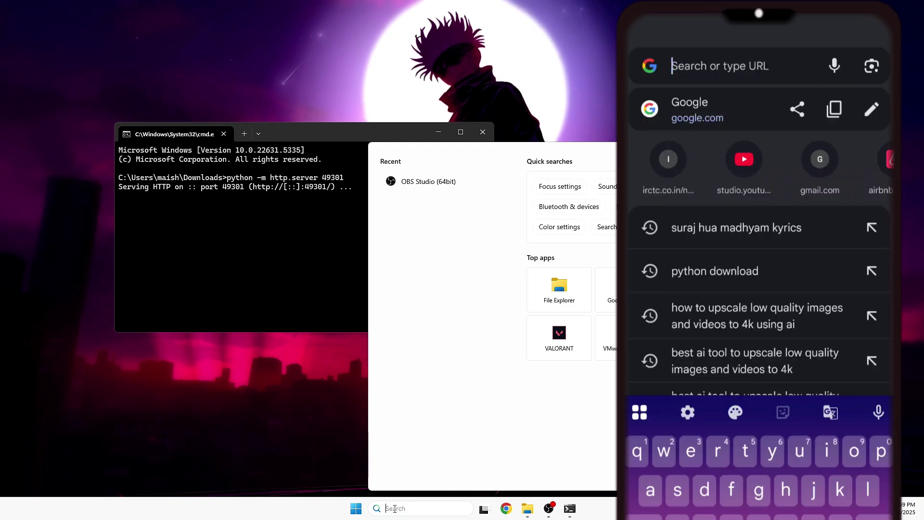
type("cmd")
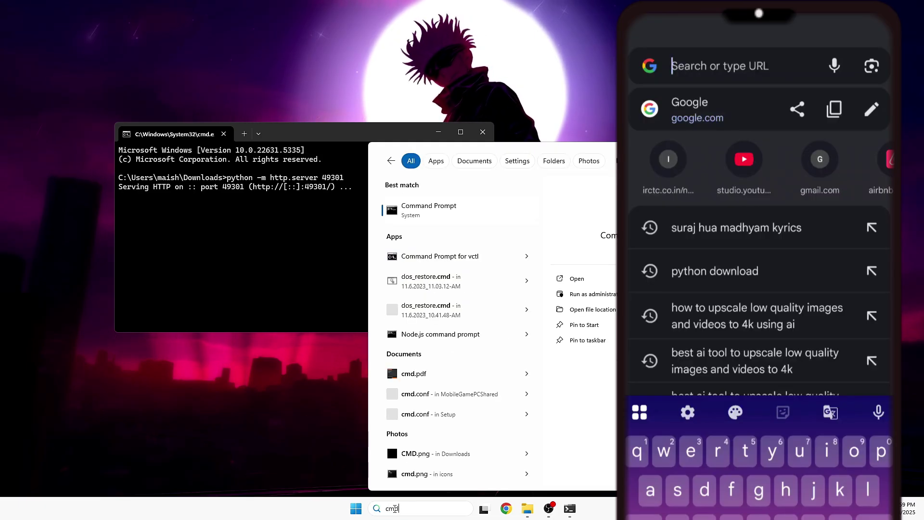
left_click(441, 207)
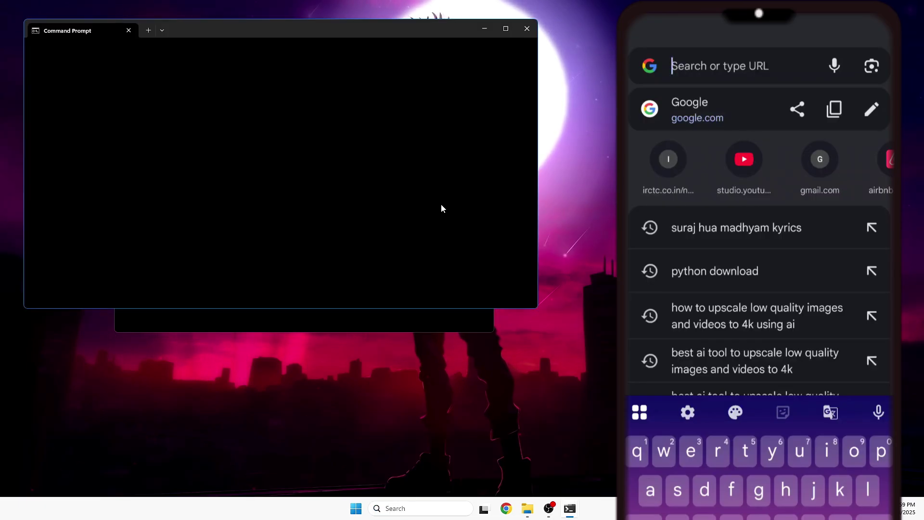
left_click_drag(272, 21, 364, 98)
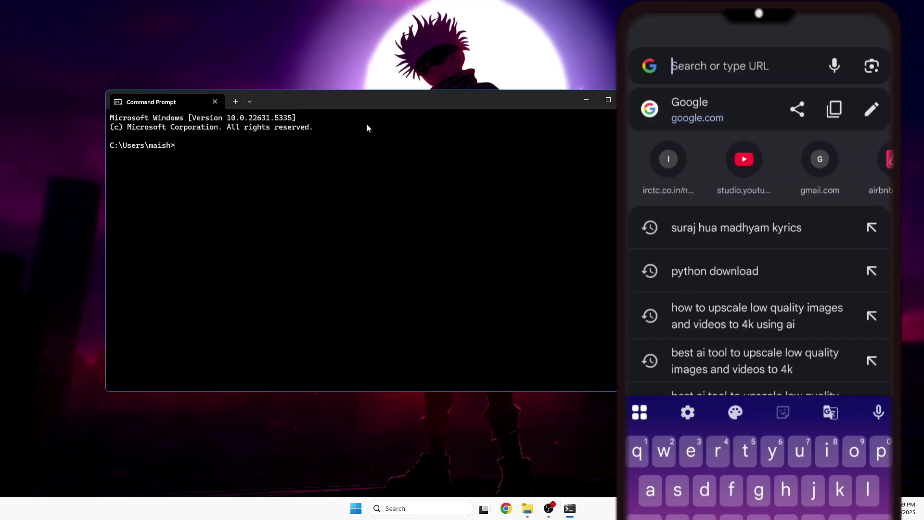
type("ip")
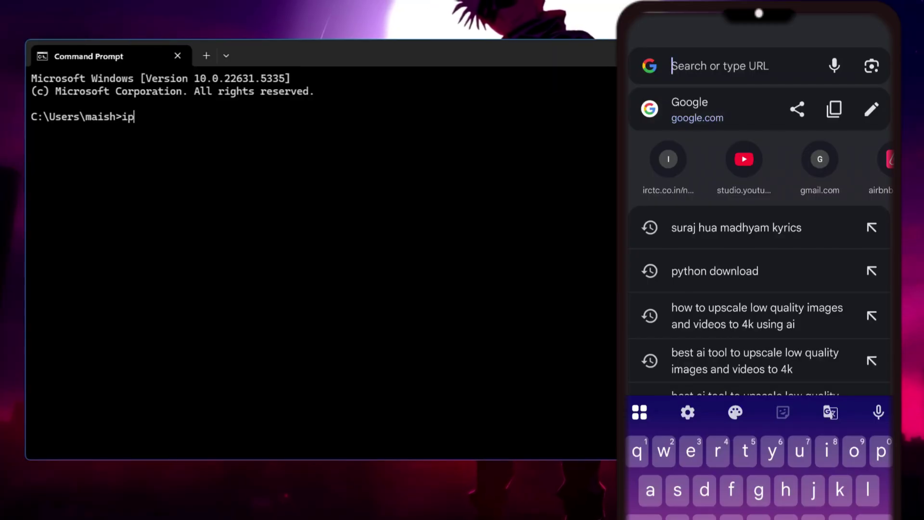
type("config")
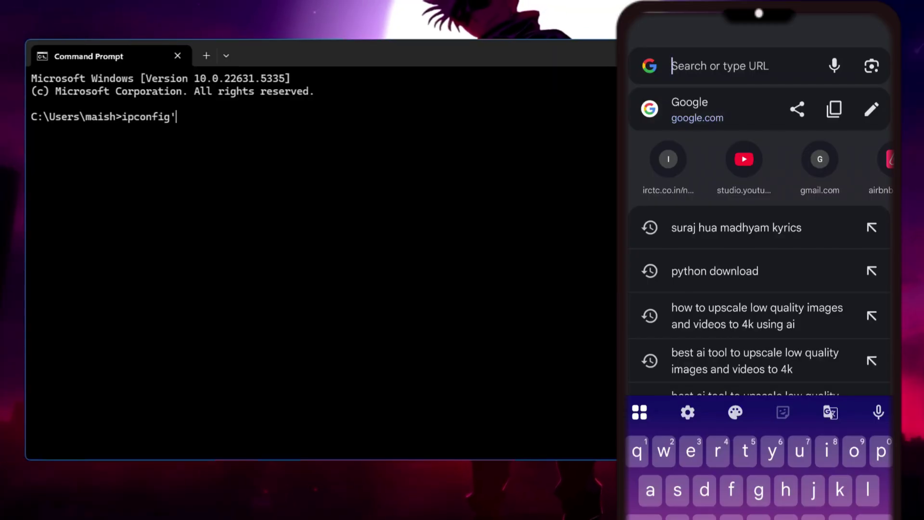
key("Return")
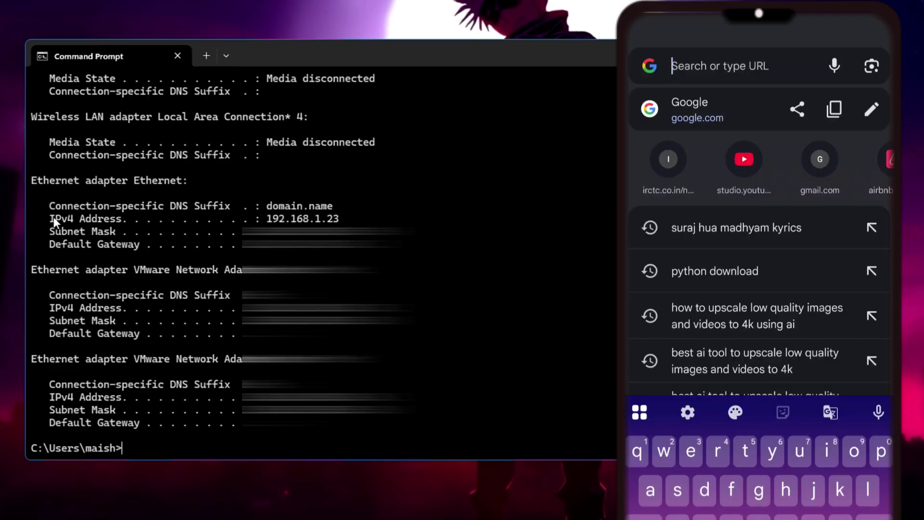
Step: Select and copy the Ethernet IPv4 address 192.168.1.23
left_click_drag(50, 216, 92, 215)
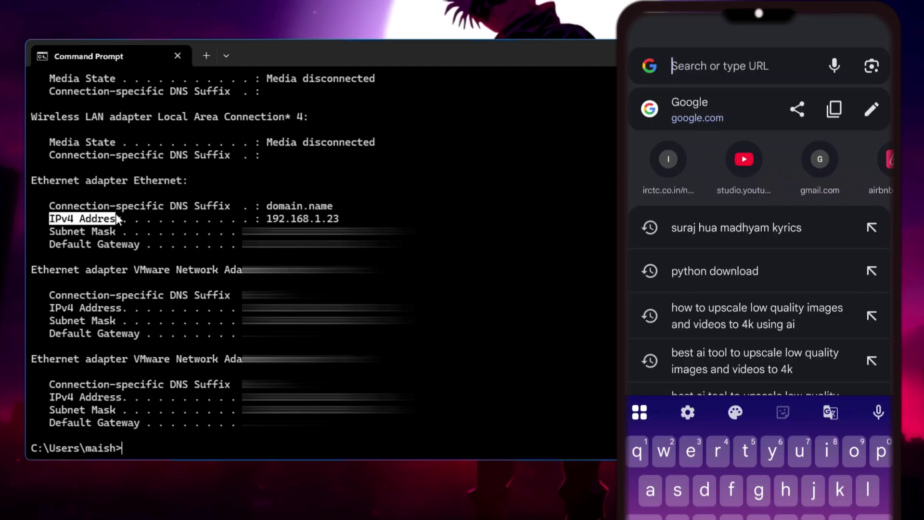
left_click_drag(267, 219, 335, 219)
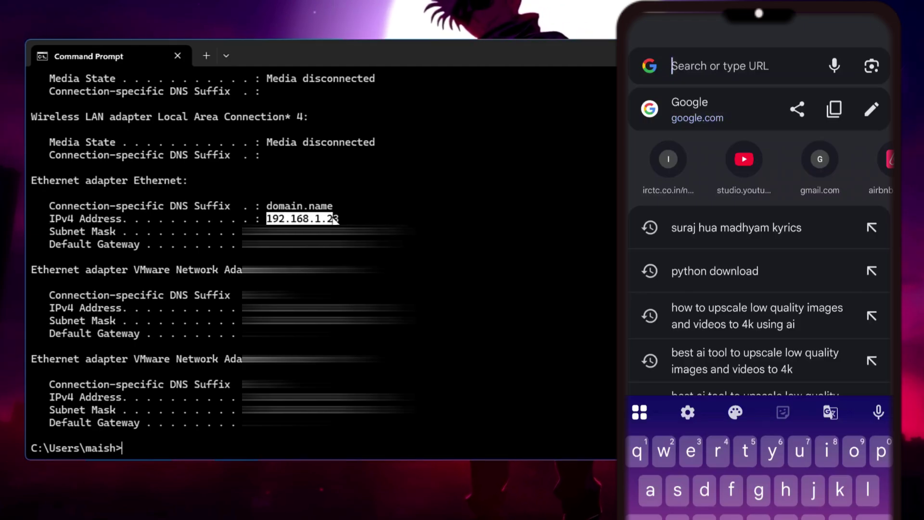
key("ctrl+c")
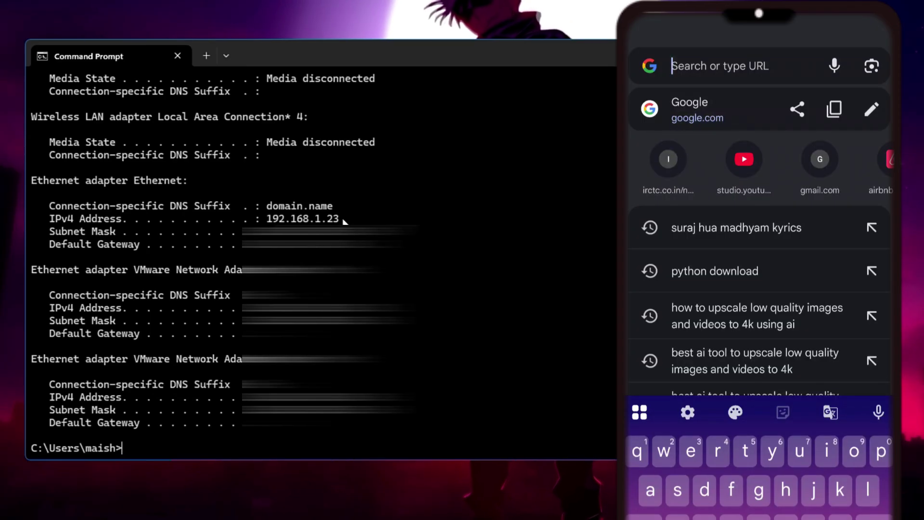
Step: Load 192.168.1.23:49301 in the phone's Chrome to reach the PC's Downloads listing
type("192")
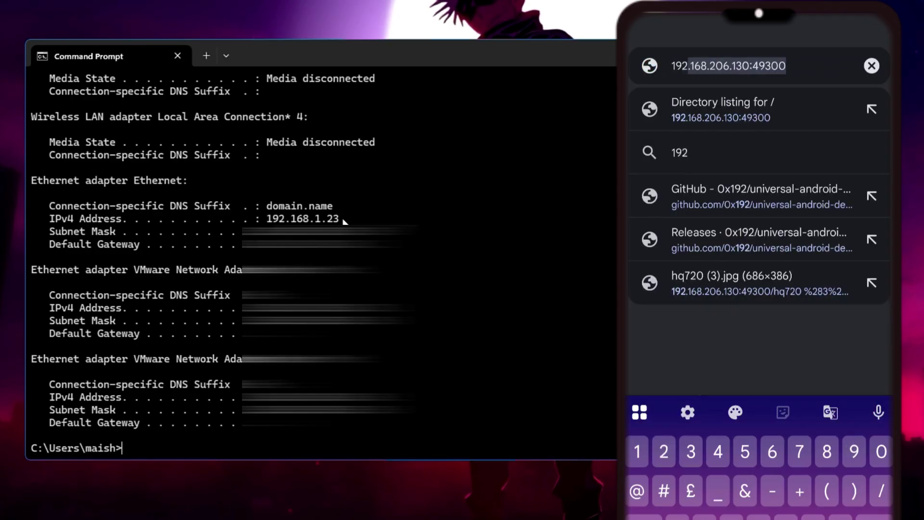
type(".168")
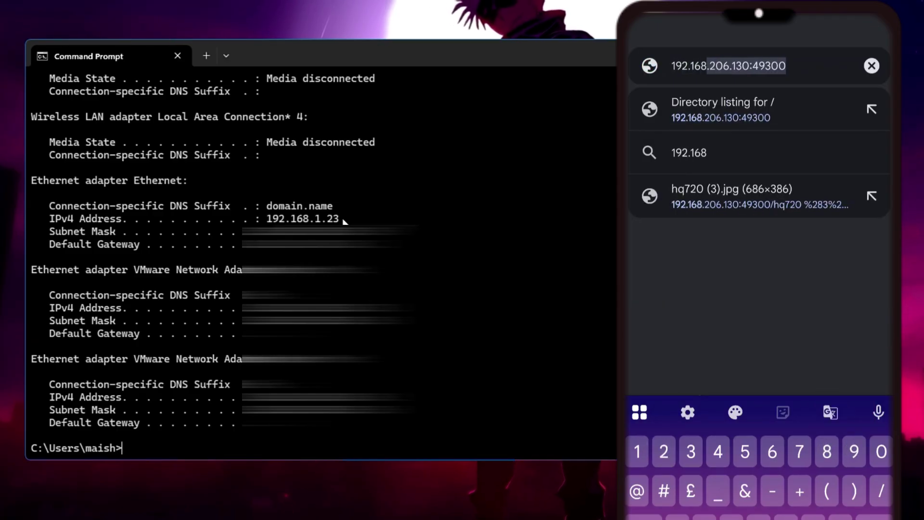
type(".1.23")
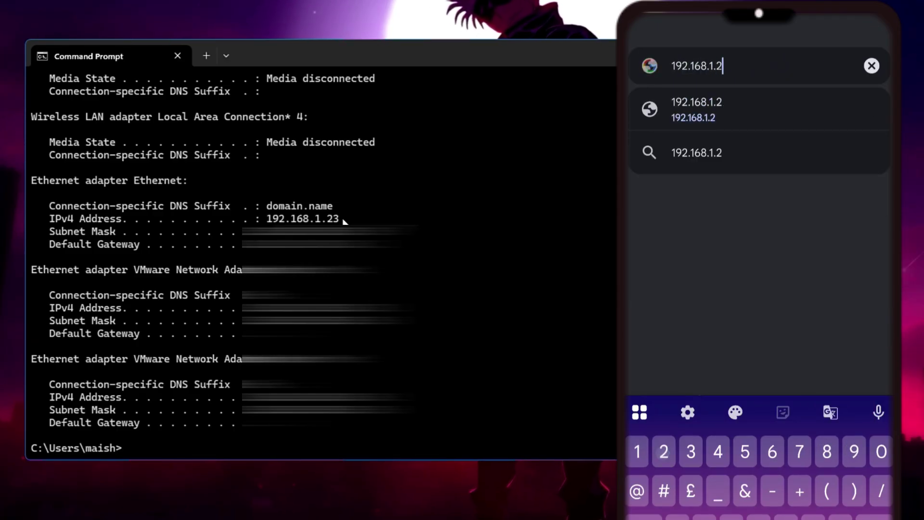
type(":")
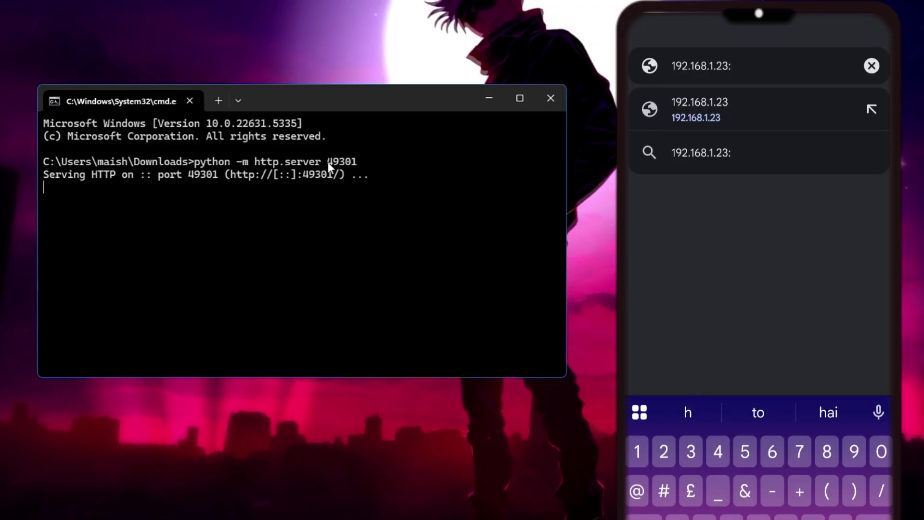
type("49301")
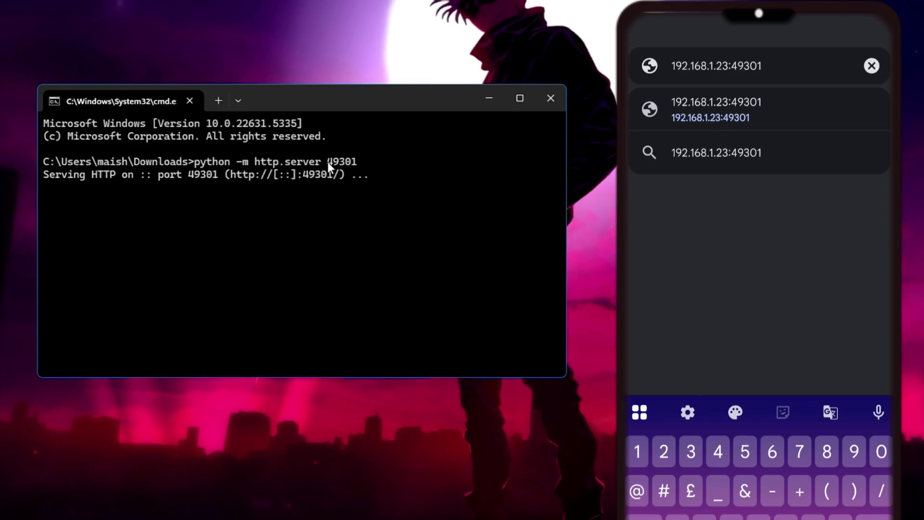
key("Return")
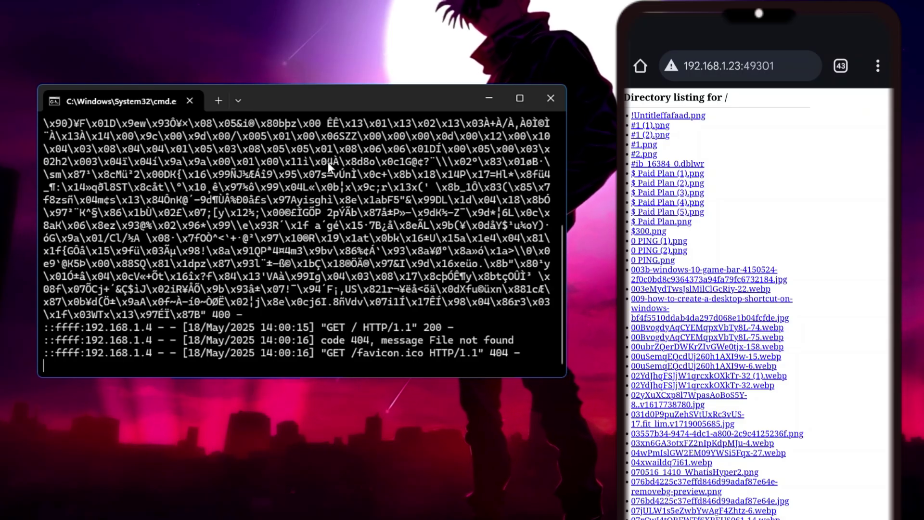
Step: Check the PC's Downloads folder, then open 0 PING.png from the phone's served listing
key("alt+Tab")
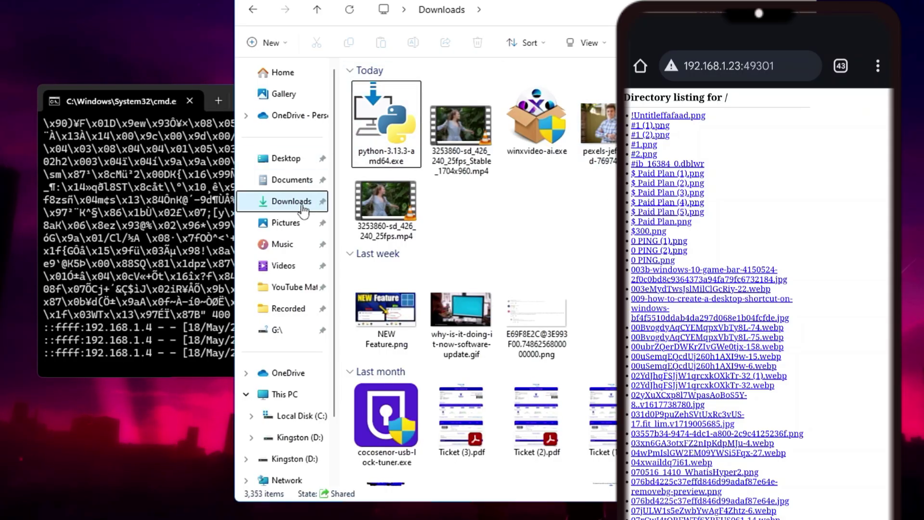
key("alt+Tab")
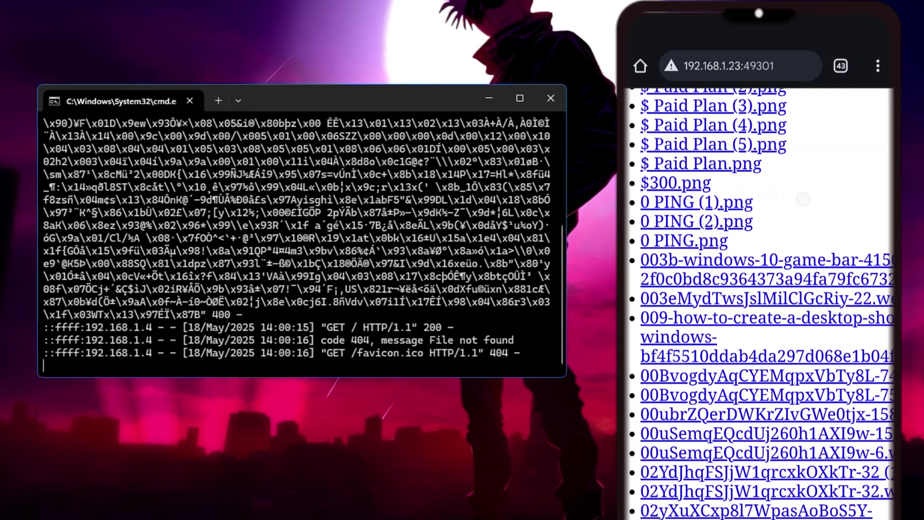
left_click(683, 240)
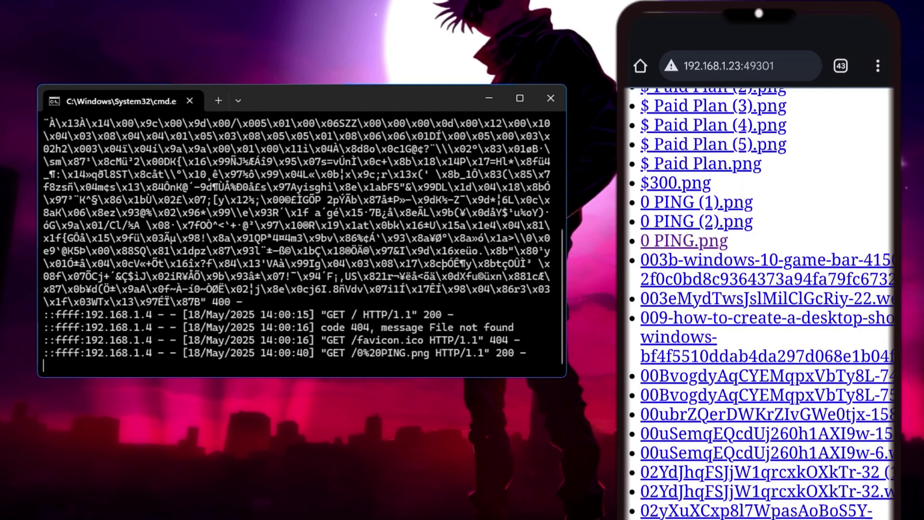
Step: Scroll down the served directory listing toward 100 (1).png
scroll(760, 303, "down", 5)
scroll(754, 305, "down", 4)
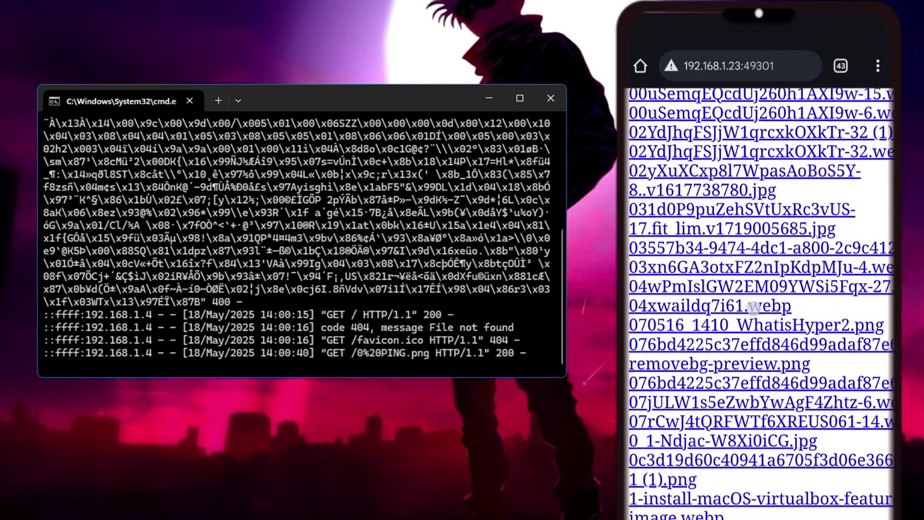
scroll(754, 305, "down", 5)
scroll(775, 384, "down", 3)
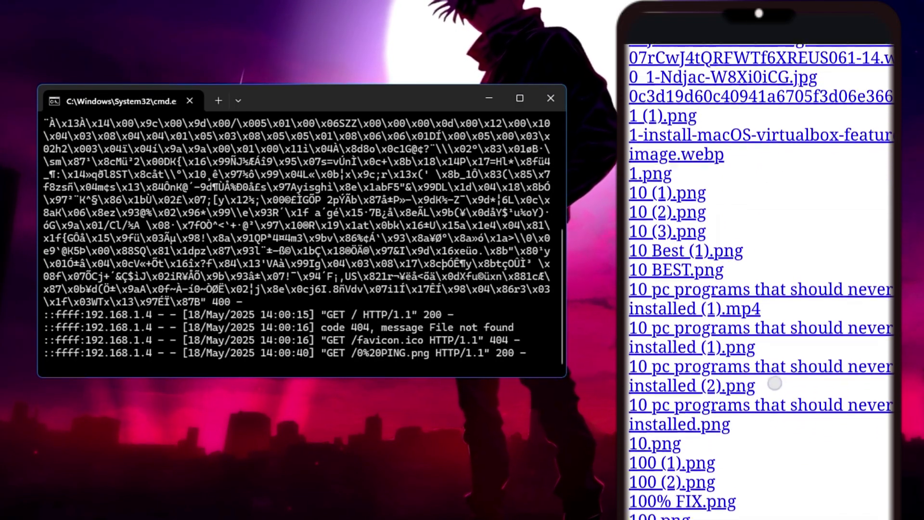
scroll(774, 383, "down", 1)
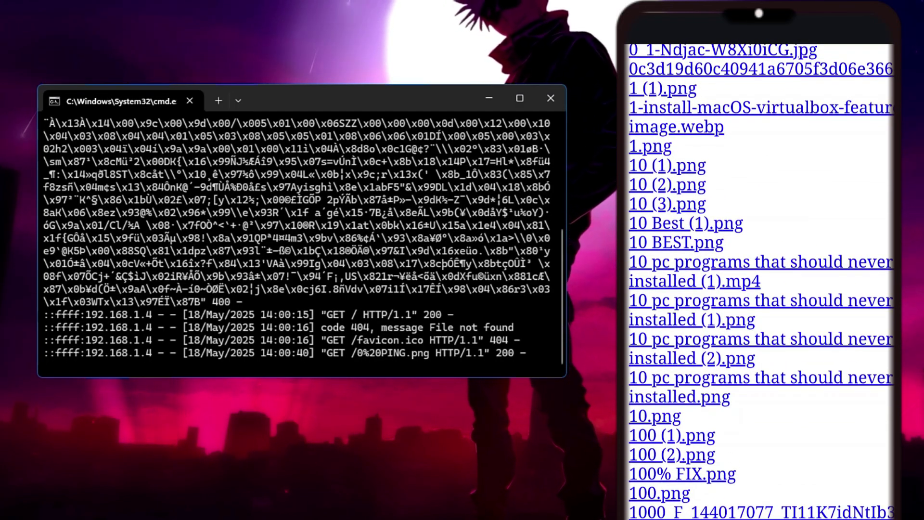
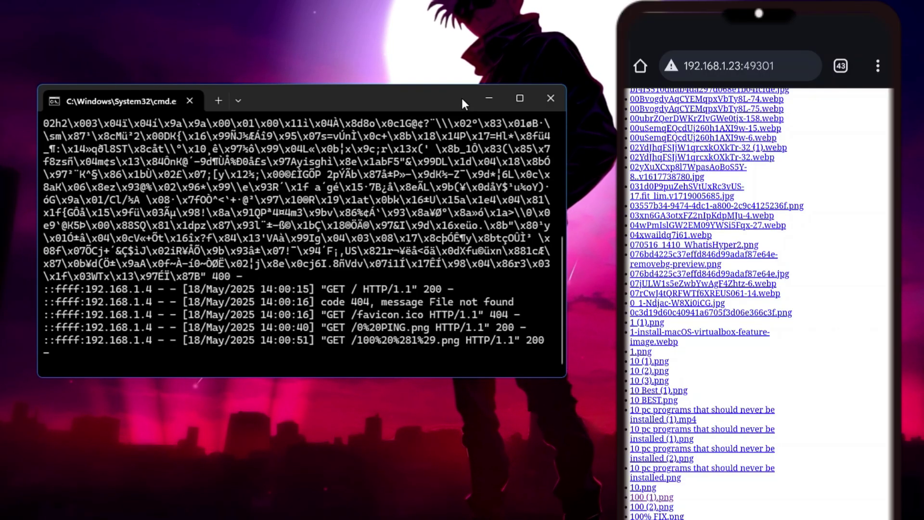
Step: Confirm the python -m http.server 49301 command ran, then close the server window
scroll(238, 221, "up", 3)
scroll(247, 229, "up", 2)
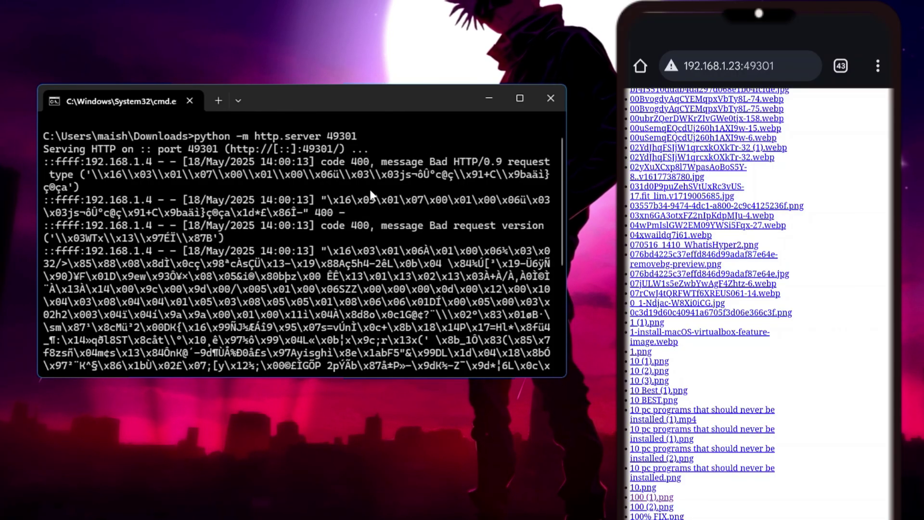
left_click(551, 98)
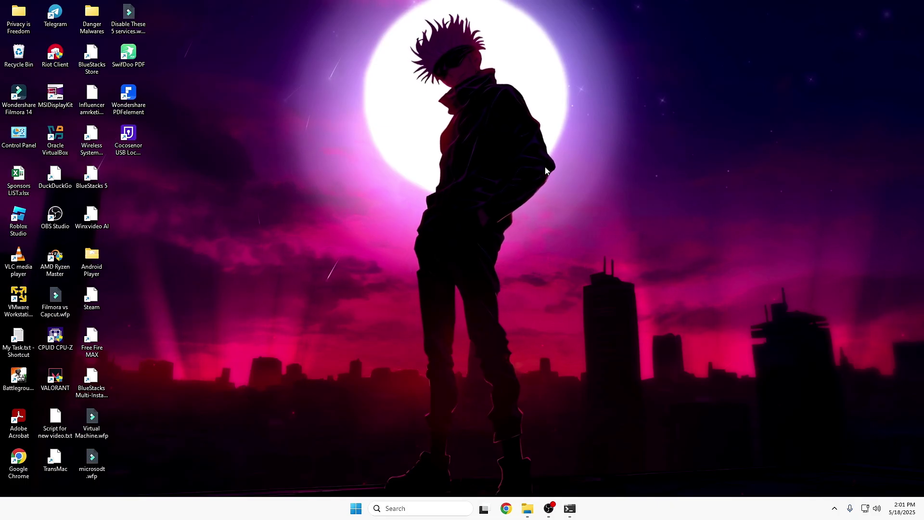
Step: Create a blank desktop text file, keeping the default name New Text Document.txt
right_click(545, 170)
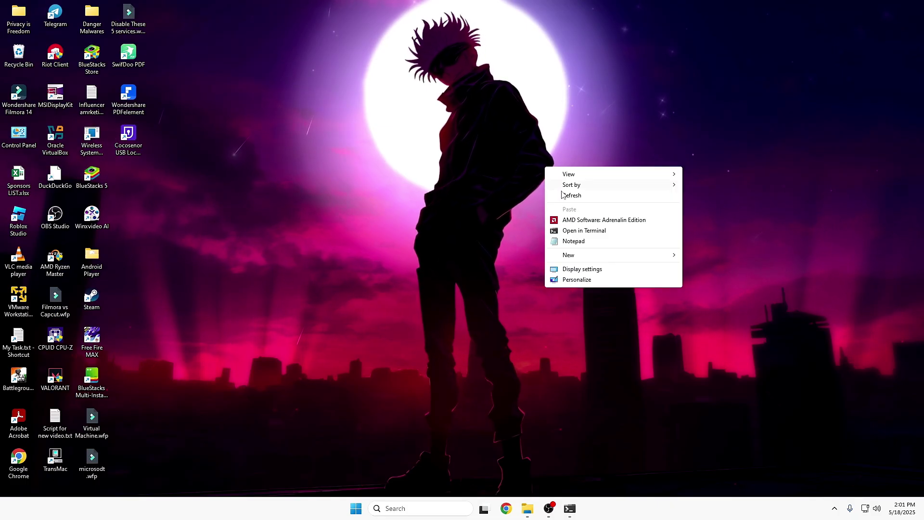
mouse_move(580, 255)
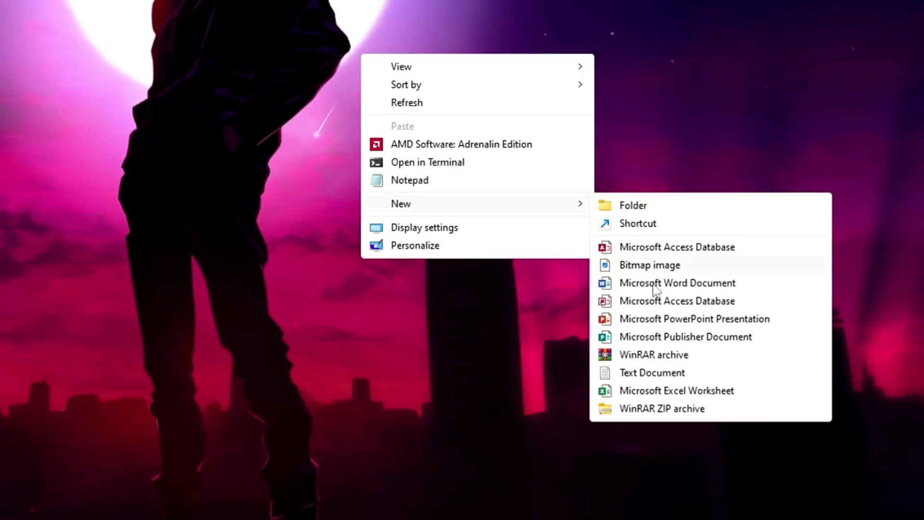
left_click(656, 374)
key("Return")
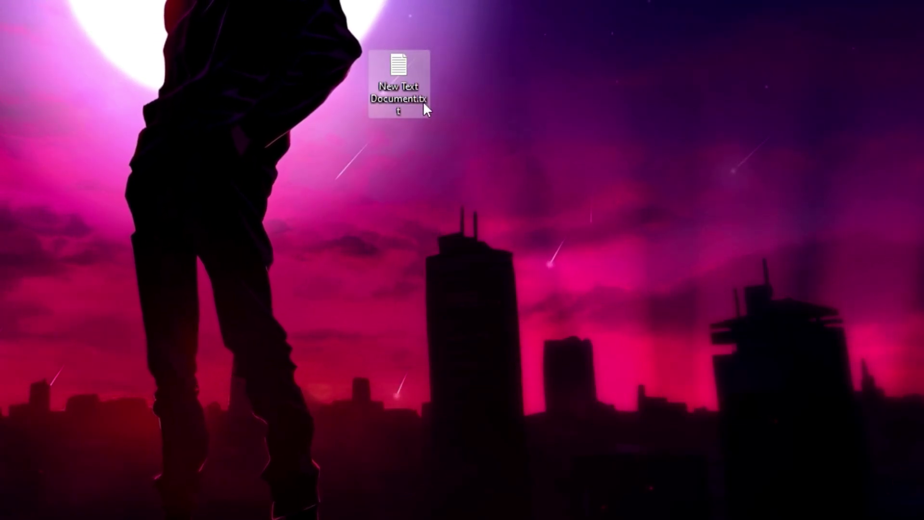
double_click(417, 67)
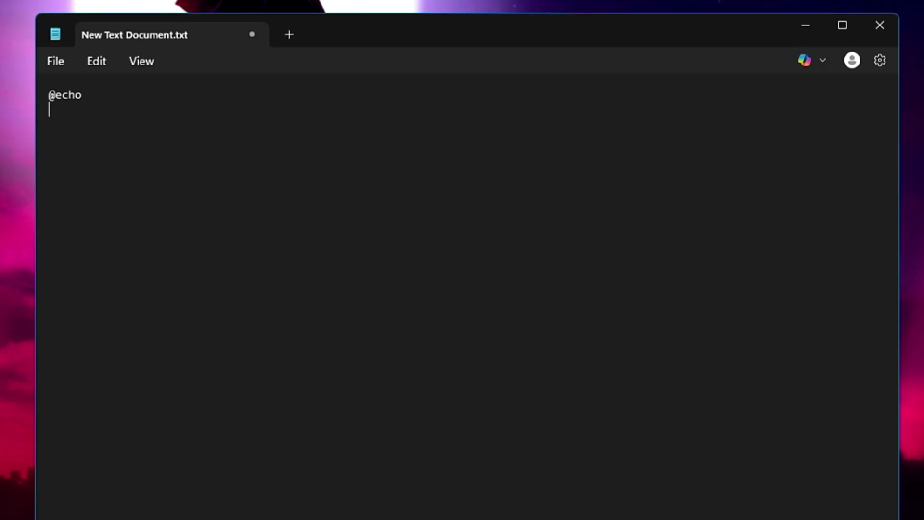
type("ython")
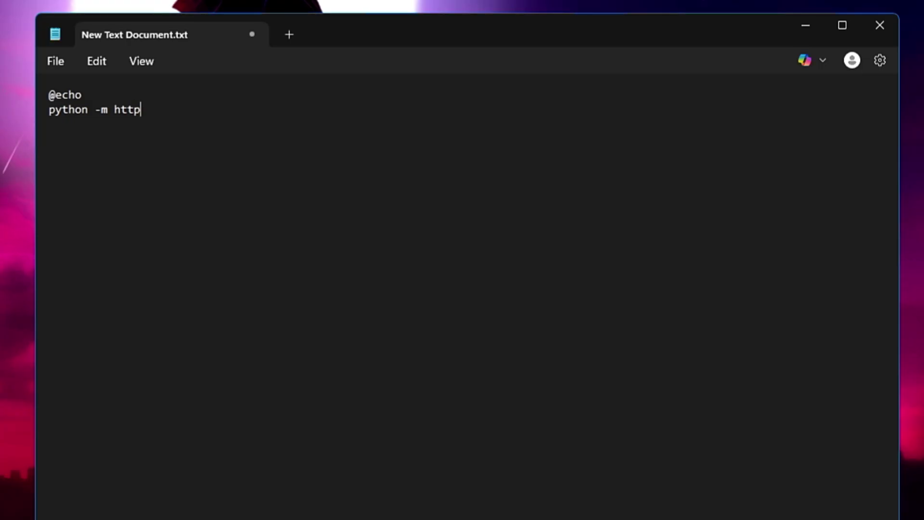
type("-m http.server 493")
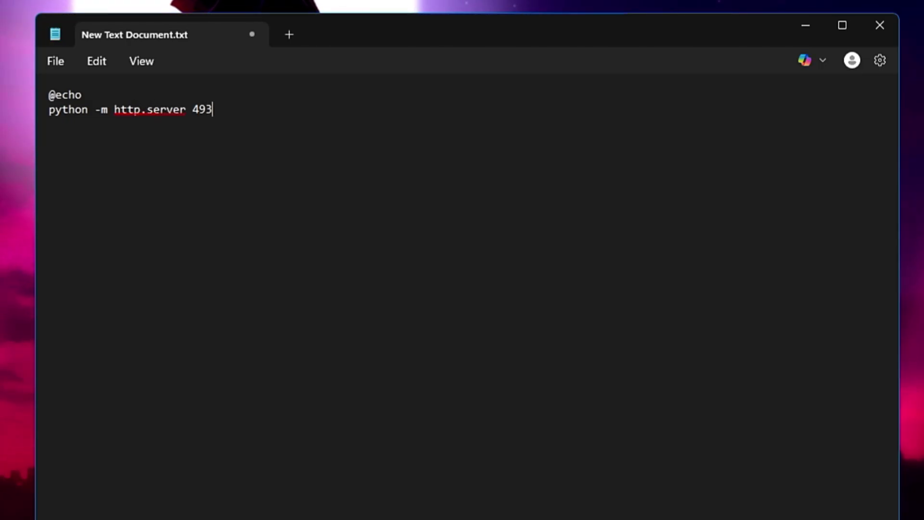
type("01")
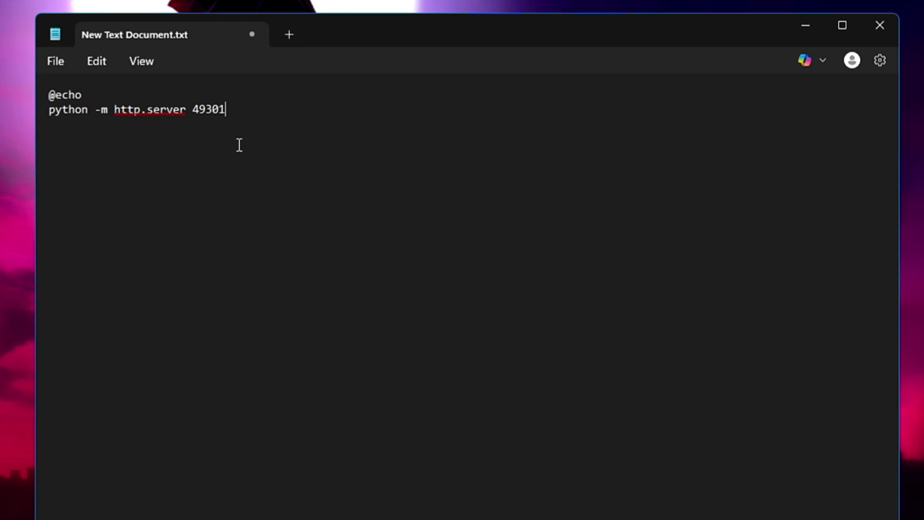
left_click(55, 62)
Step: Save the script to the Desktop as Myhomeserver.bat
left_click(81, 223)
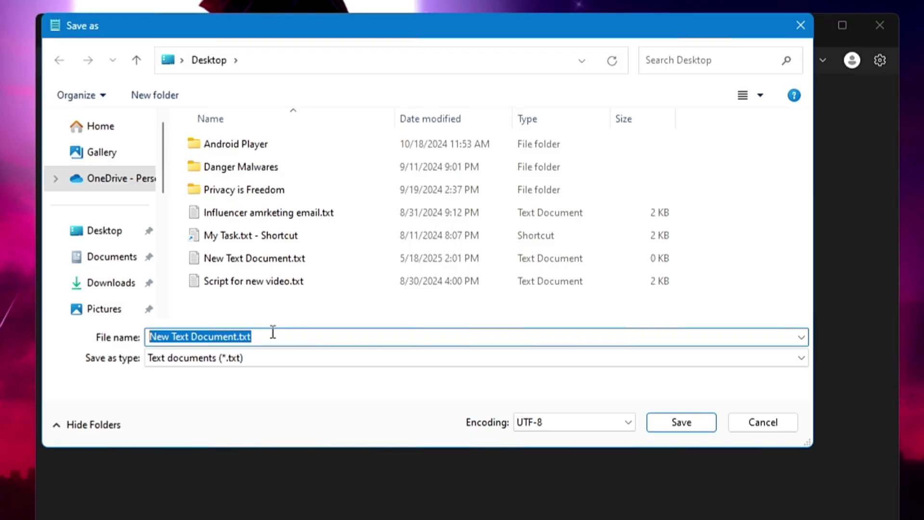
type("Myhomeserver.bat")
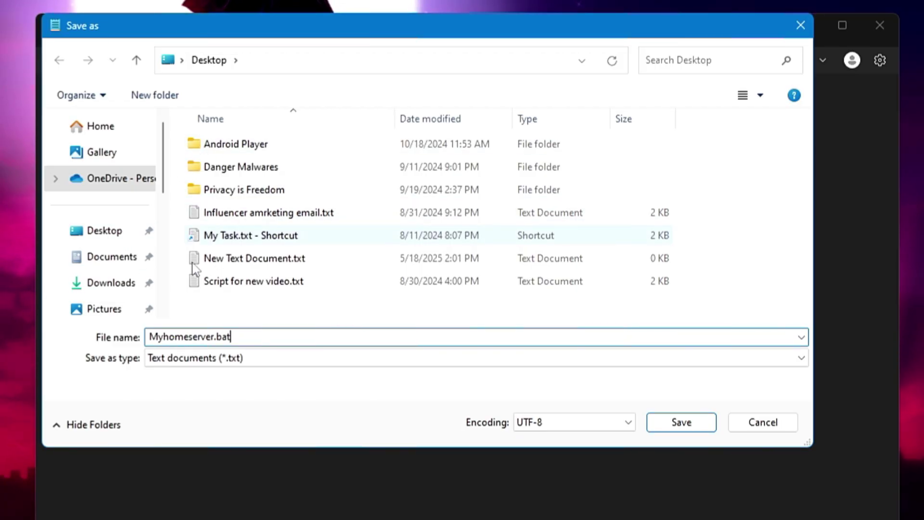
left_click(114, 236)
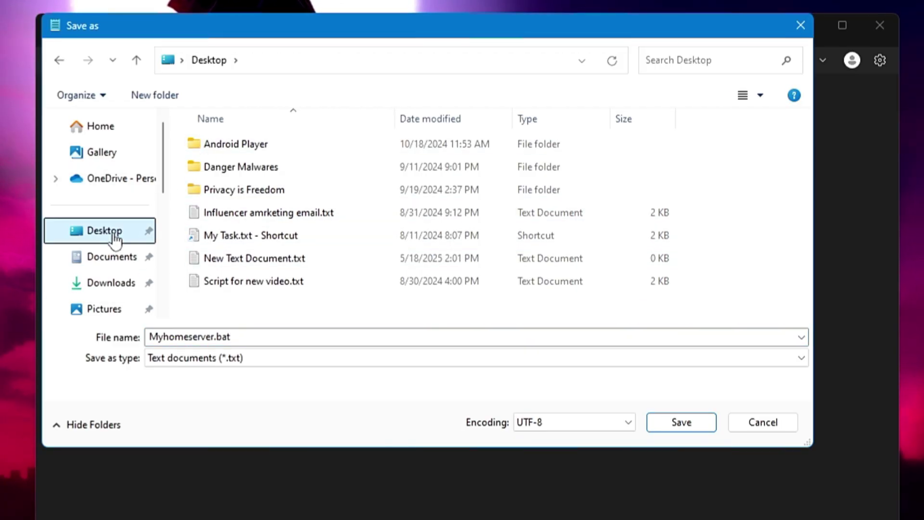
left_click(677, 426)
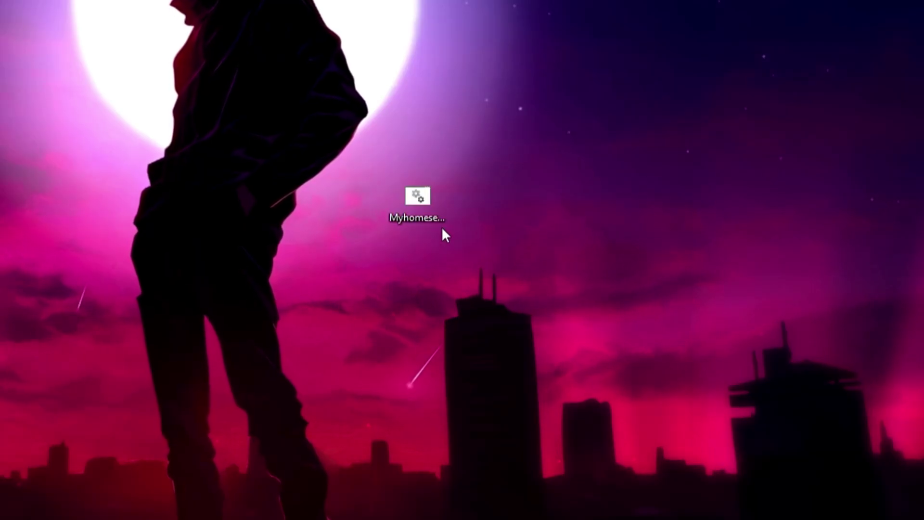
Step: Move the Myhomeserver.bat icon up and run it as administrator
left_click_drag(430, 198, 431, 154)
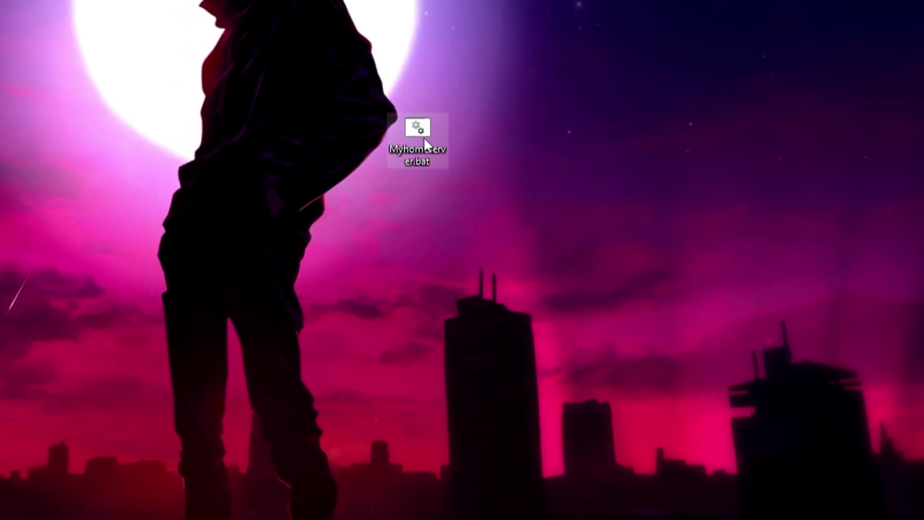
left_click(383, 165)
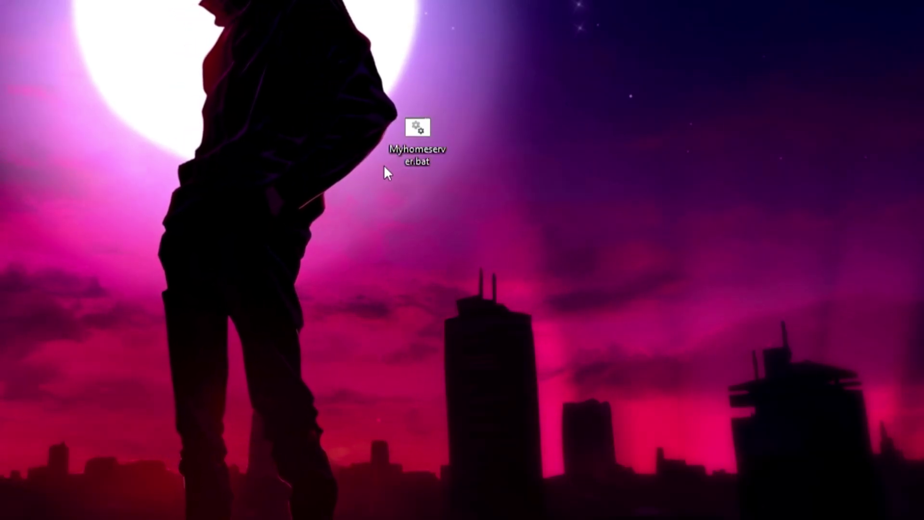
double_click(418, 130)
right_click(423, 129)
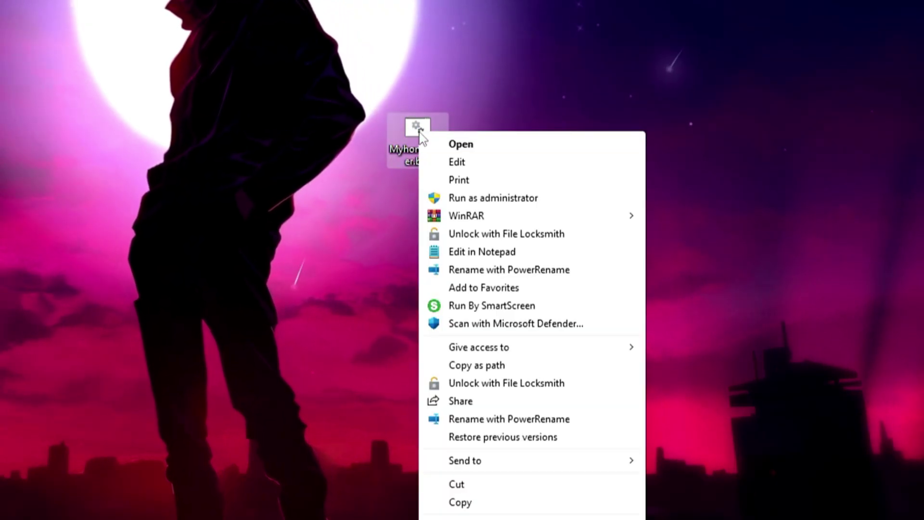
left_click(470, 198)
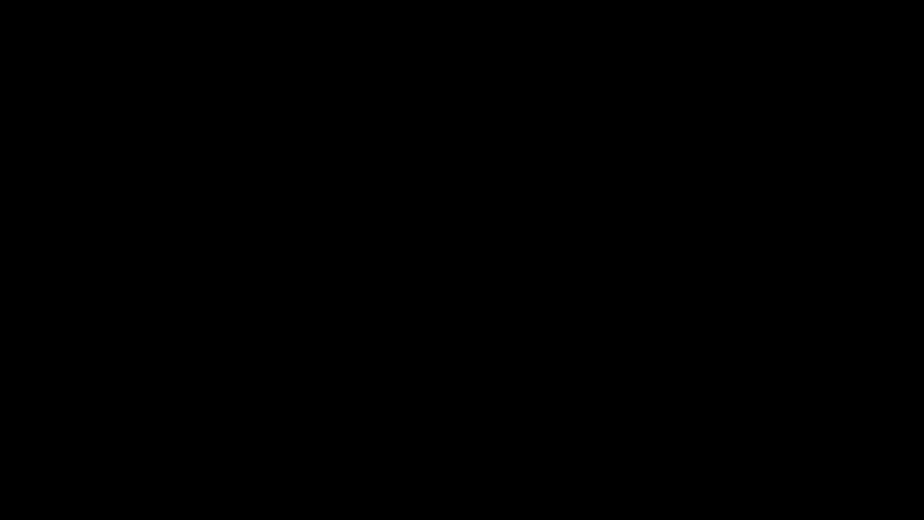